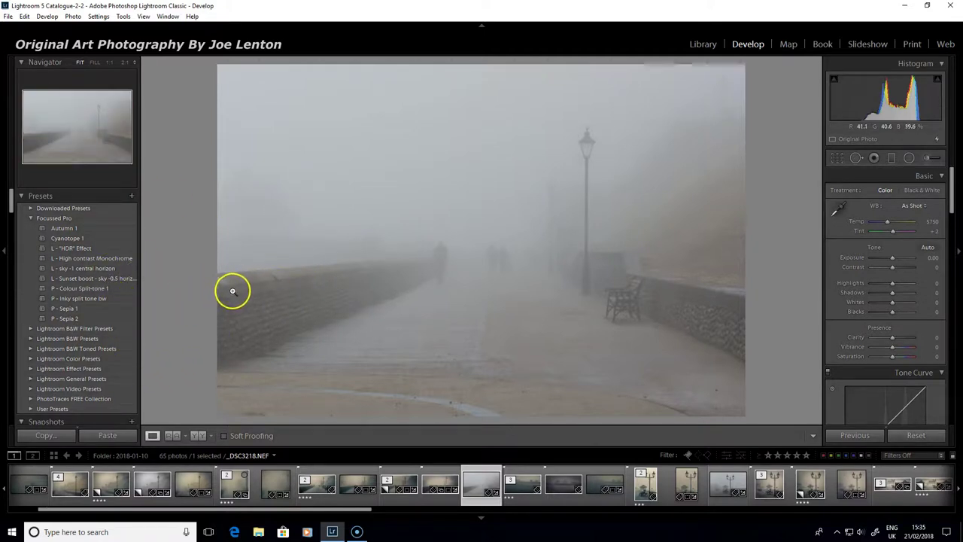
# Step: Try the High contrast Monochrome, Colour Split-tone 1 and Inky split tone bw presets on the foggy promenade photo
pyautogui.click(82, 259)
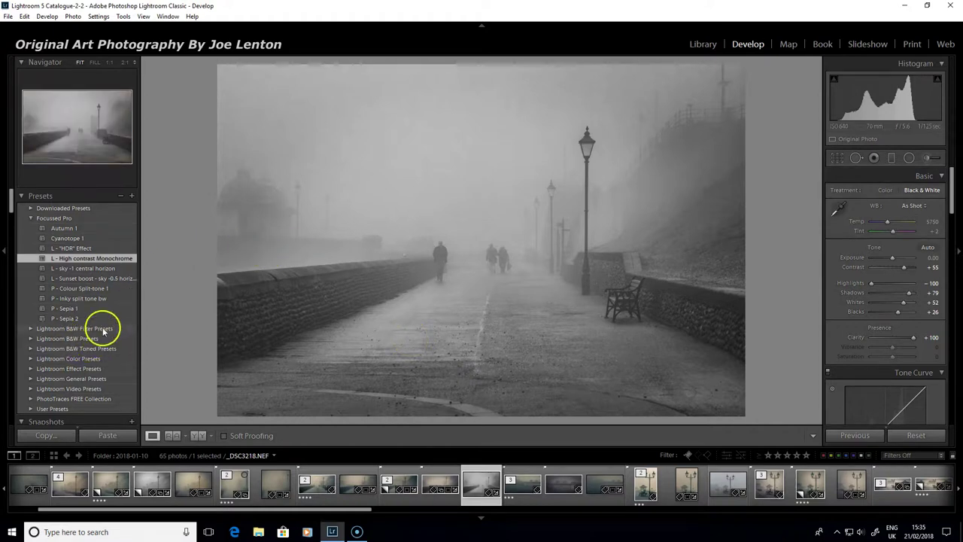
pyautogui.click(101, 290)
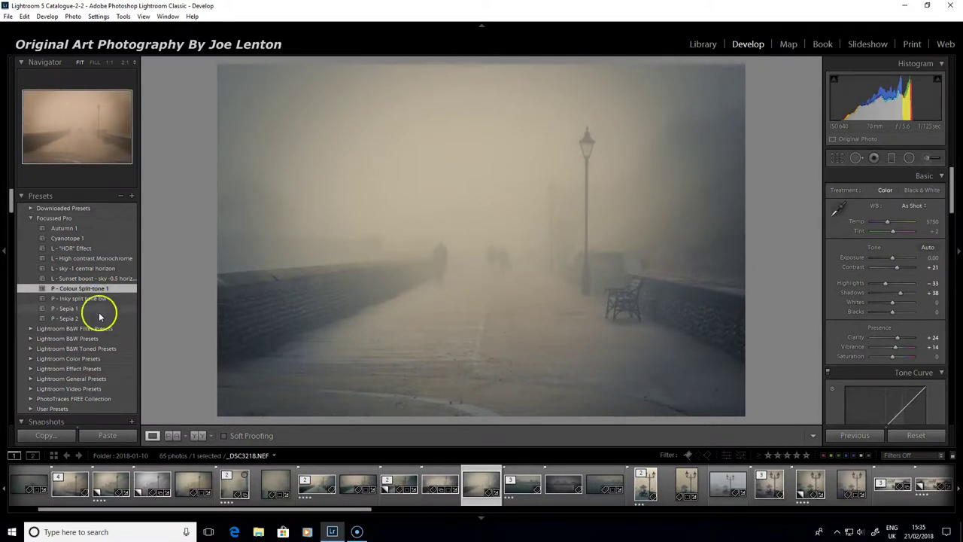
pyautogui.click(102, 299)
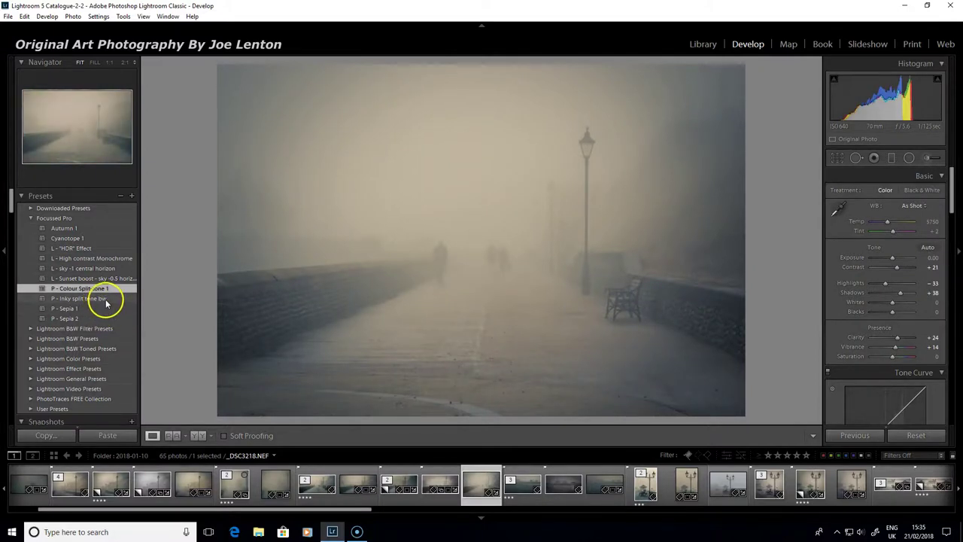
pyautogui.click(101, 301)
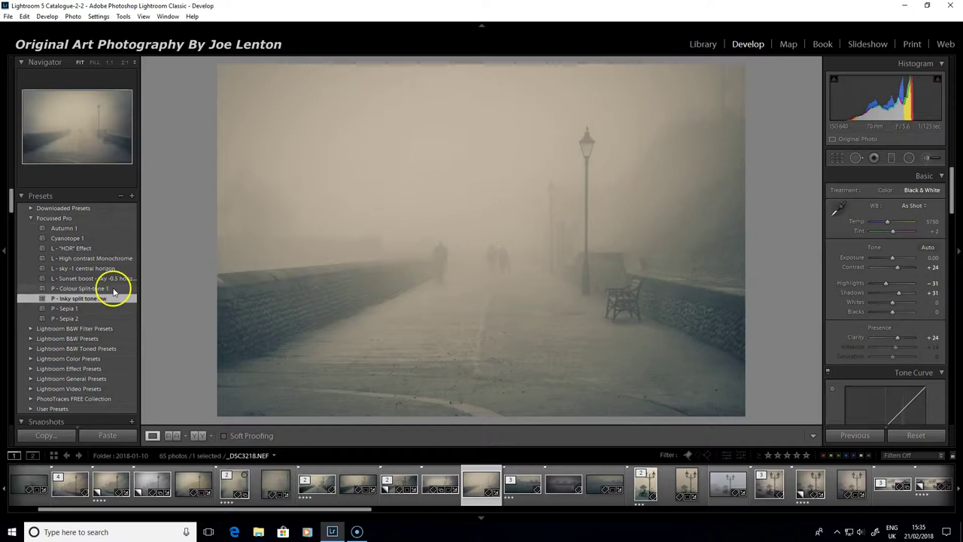
pyautogui.click(113, 290)
pyautogui.click(111, 300)
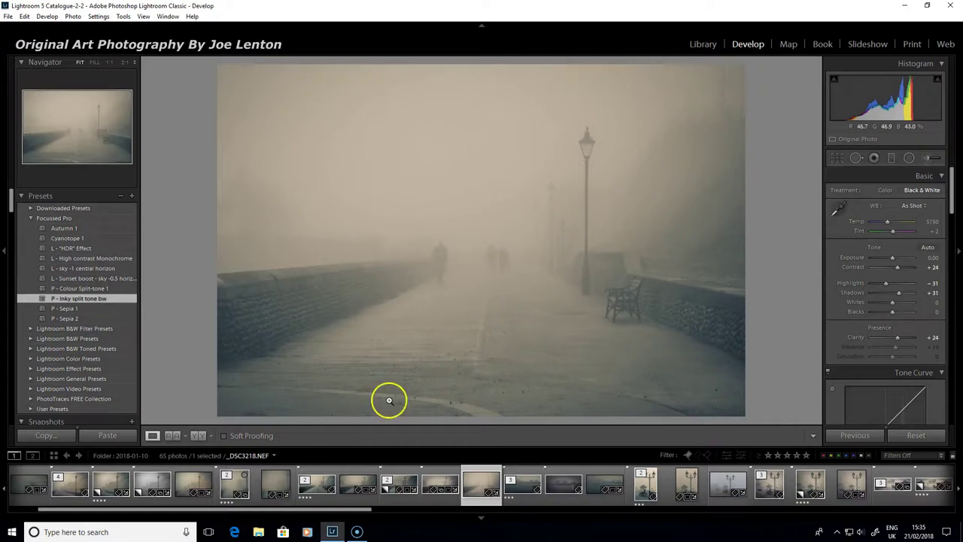
# Step: Try the Sepia 1 and Sepia 2 presets, and restore the photo to its Import/Basic corrections history state
pyautogui.click(87, 309)
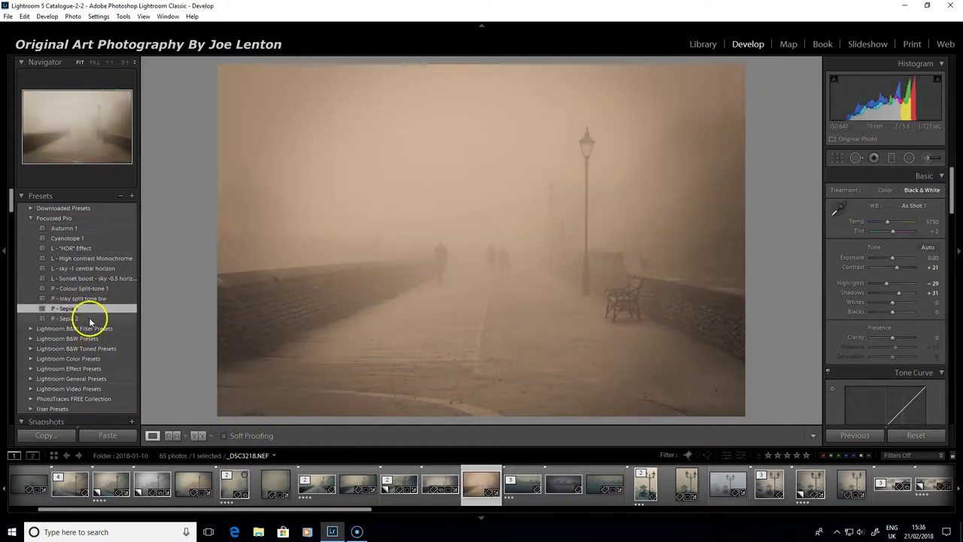
pyautogui.click(90, 320)
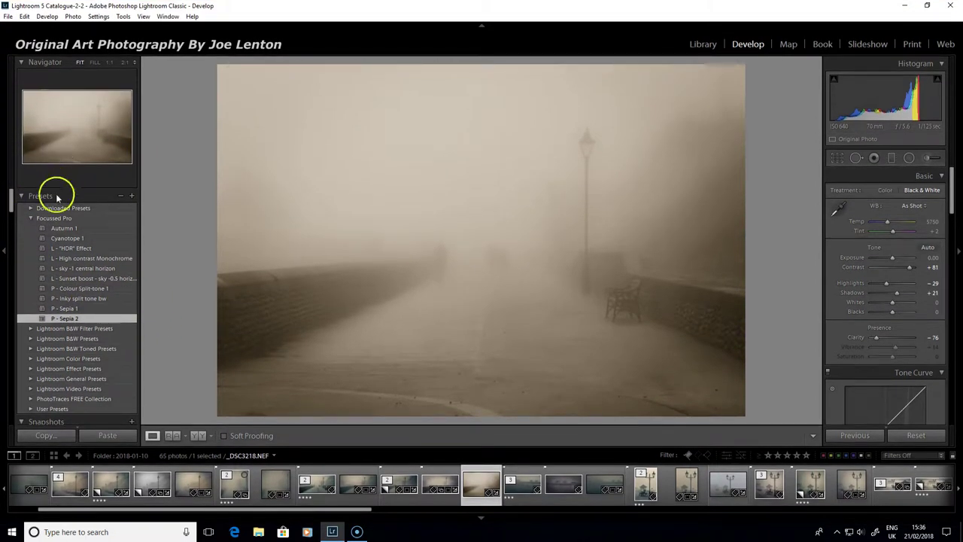
pyautogui.scroll(-5, 45, 301)
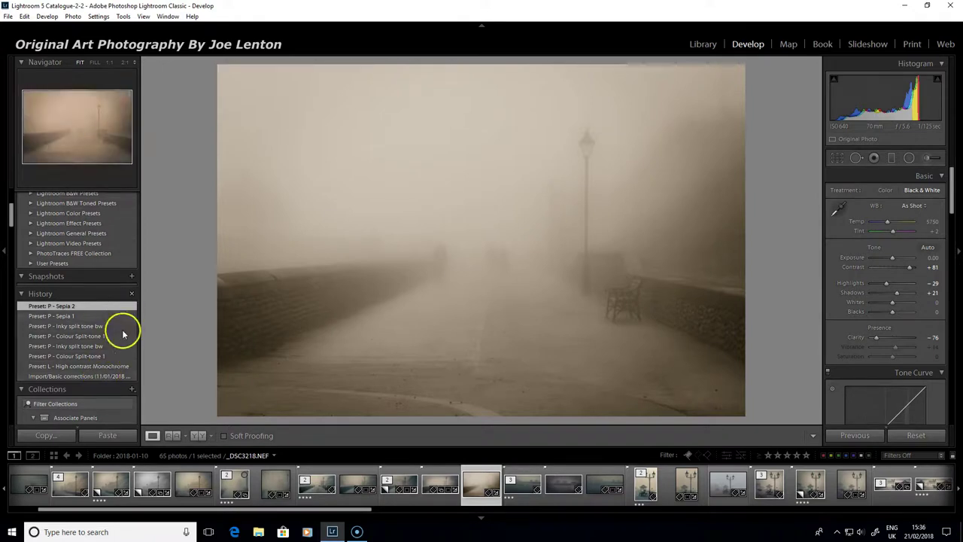
pyautogui.click(105, 376)
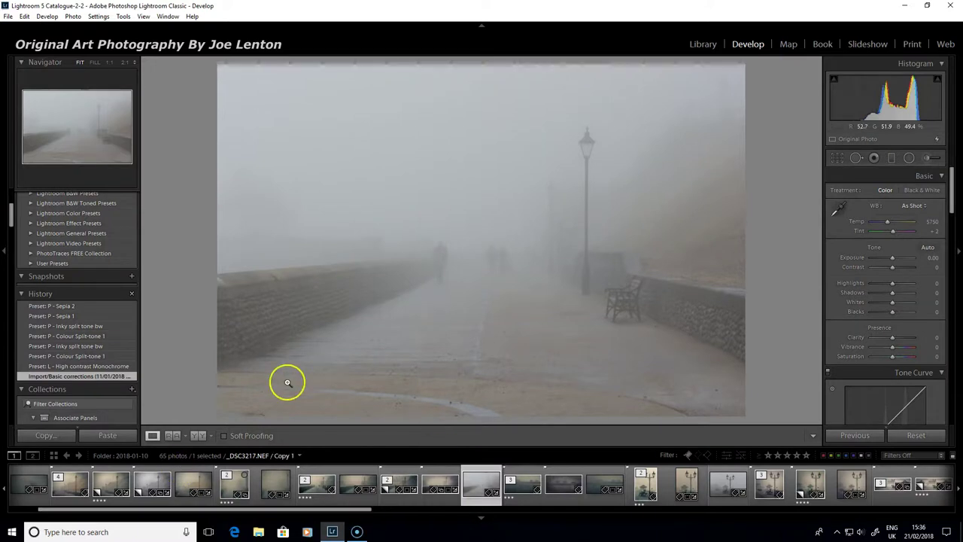
# Step: Crop the photo to a 2 x 1 aspect ratio, repositioning the image to cut off foreground and some sky
pyautogui.click(836, 158)
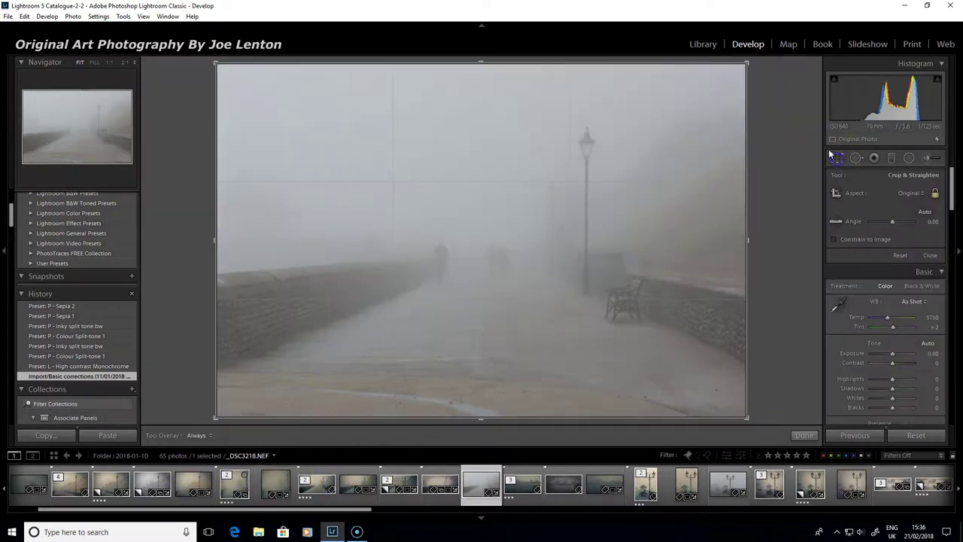
pyautogui.click(909, 194)
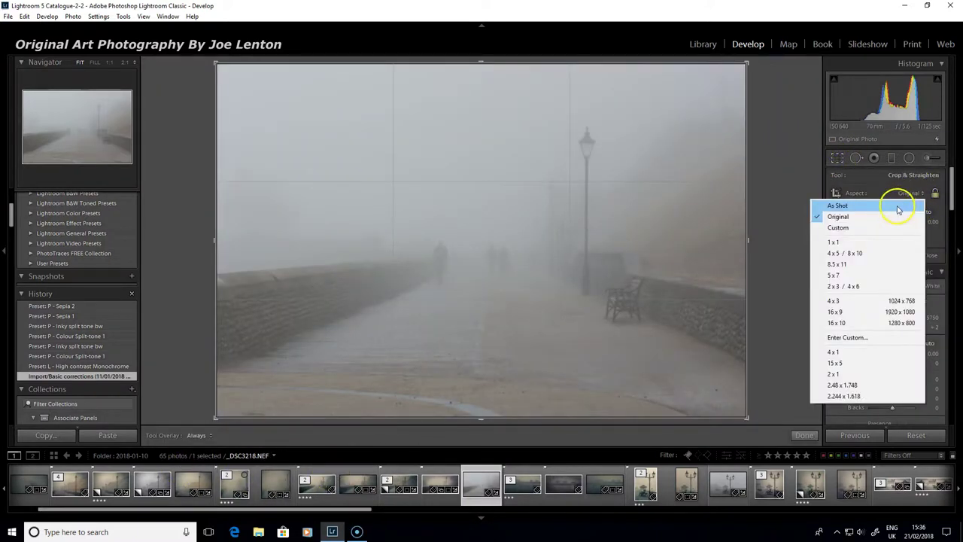
pyautogui.click(862, 375)
pyautogui.moveTo(691, 228)
pyautogui.mouseDown()
pyautogui.moveTo(692, 250)
pyautogui.moveTo(692, 238)
pyautogui.mouseUp()
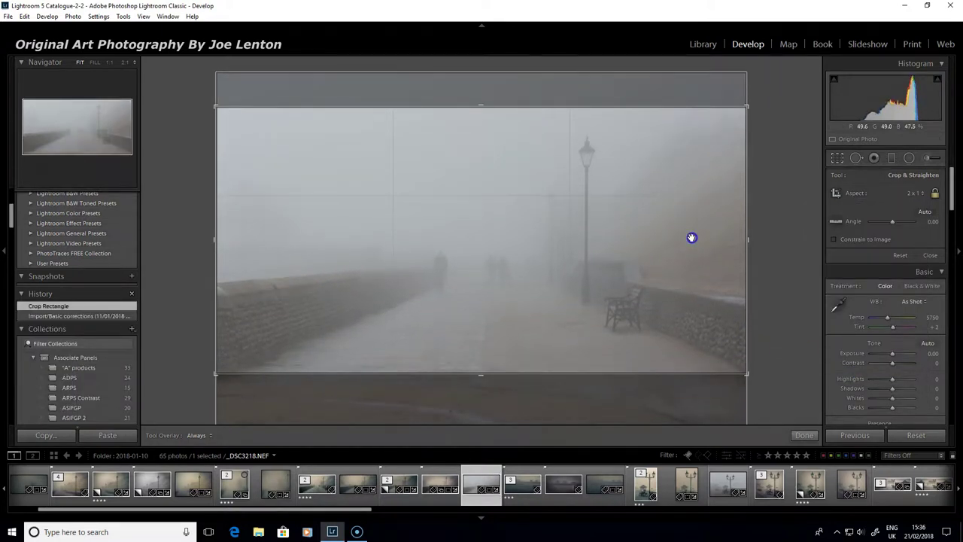
pyautogui.click(814, 437)
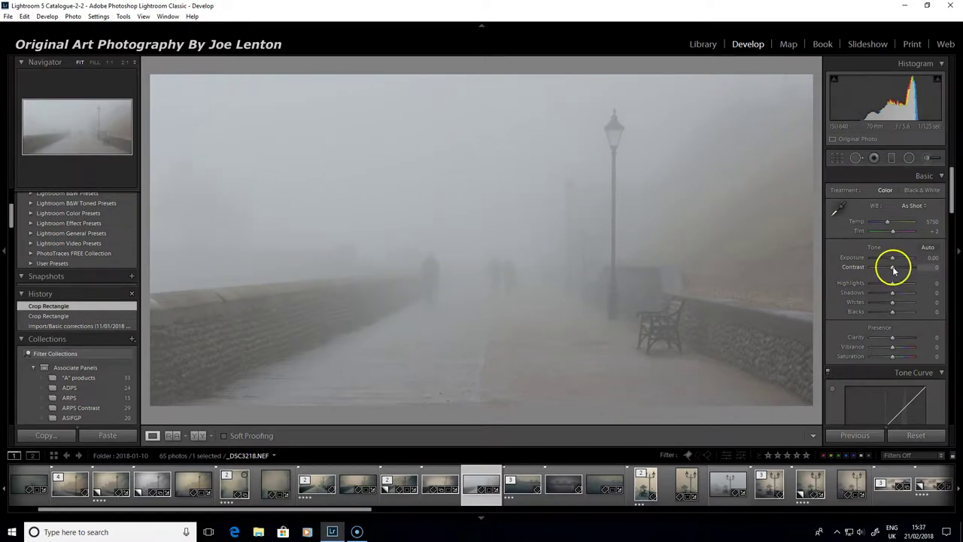
# Step: Try Contrast at +100 and Clarity at +100 separately on the cropped photo, undoing each adjustment
pyautogui.moveTo(912, 266); pyautogui.dragTo(917, 267)
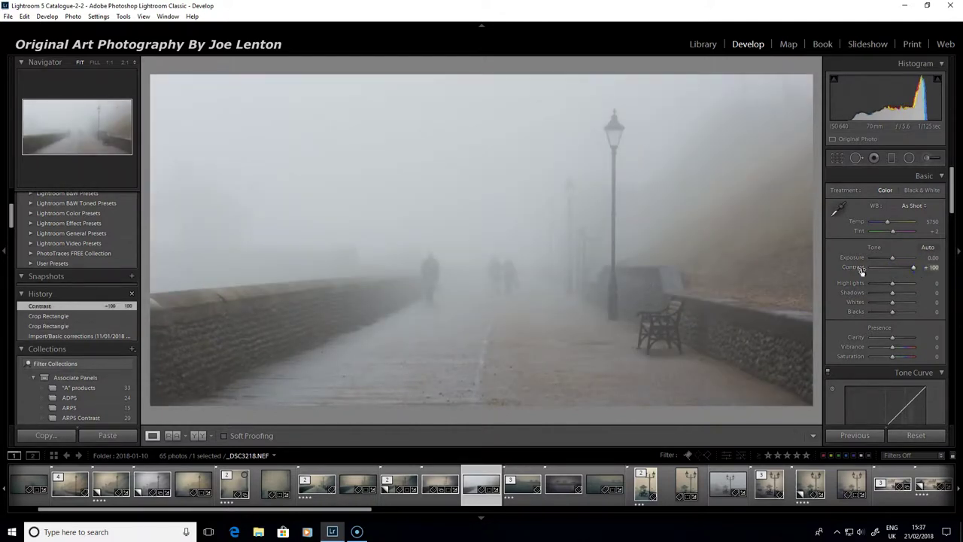
pyautogui.hotkey('ctrl', 'z')
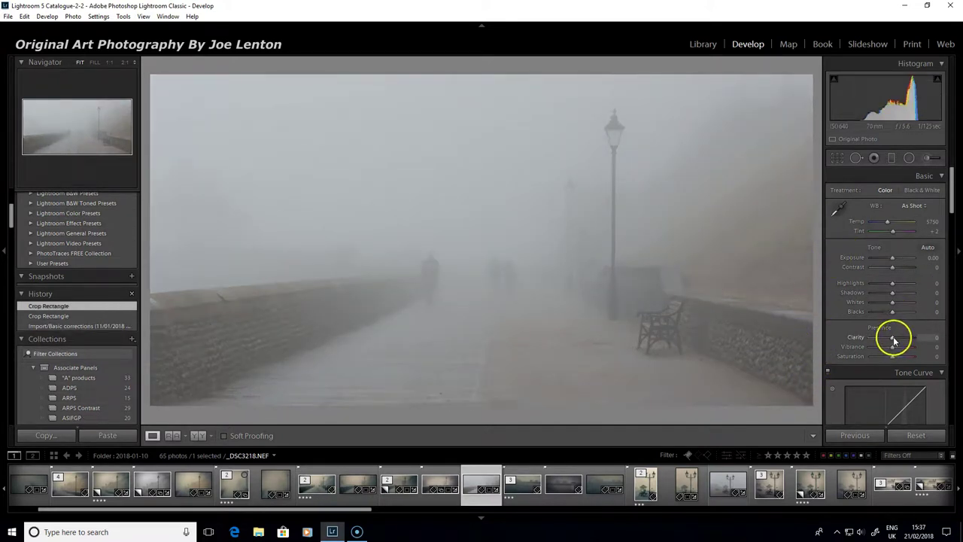
pyautogui.moveTo(893, 339); pyautogui.dragTo(923, 335)
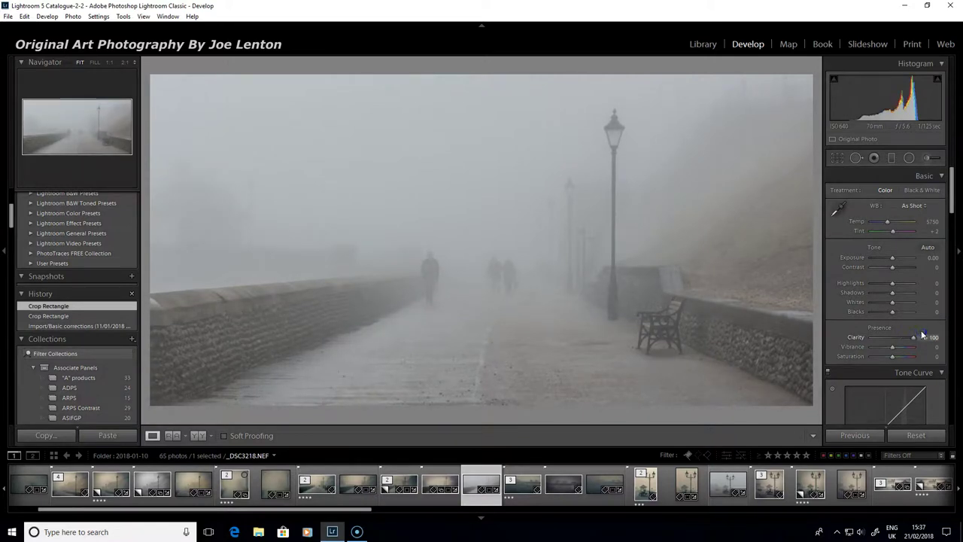
pyautogui.moveTo(919, 334); pyautogui.dragTo(928, 333)
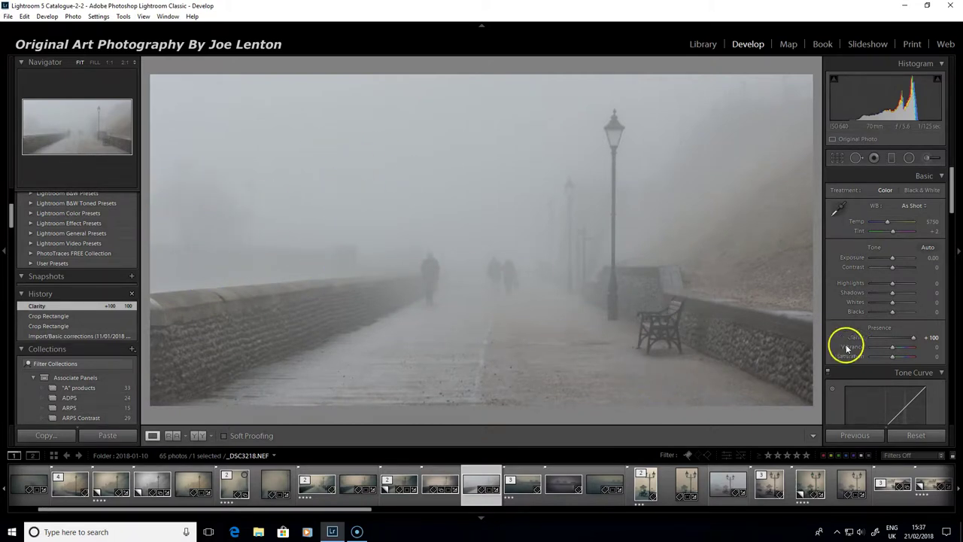
pyautogui.hotkey('ctrl', 'z')
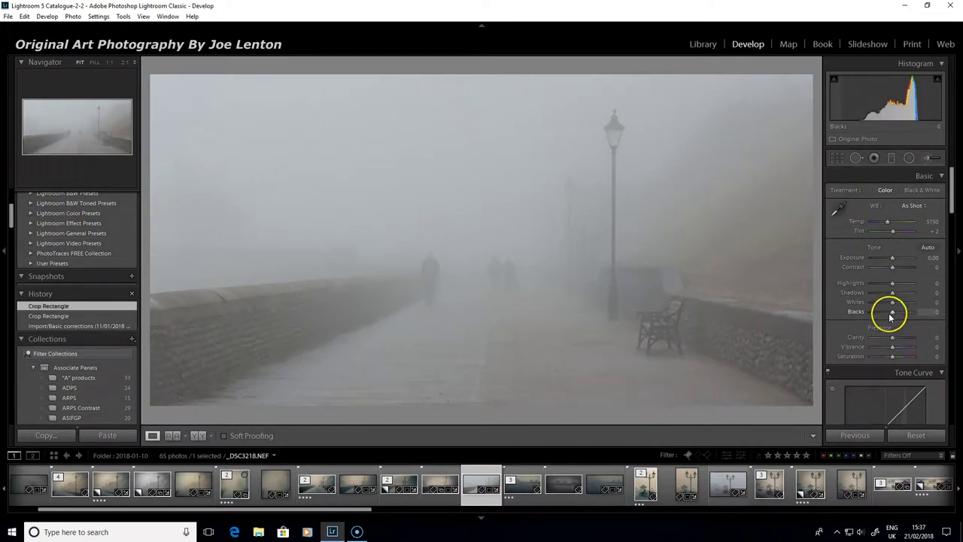
# Step: Try Blacks at -74 with Shadows at +24, and undo these adjustments back to the cropped state
pyautogui.moveTo(888, 313)
pyautogui.mouseDown()
pyautogui.moveTo(875, 310)
pyautogui.moveTo(892, 291)
pyautogui.moveTo(866, 290)
pyautogui.moveTo(893, 296)
pyautogui.mouseUp()
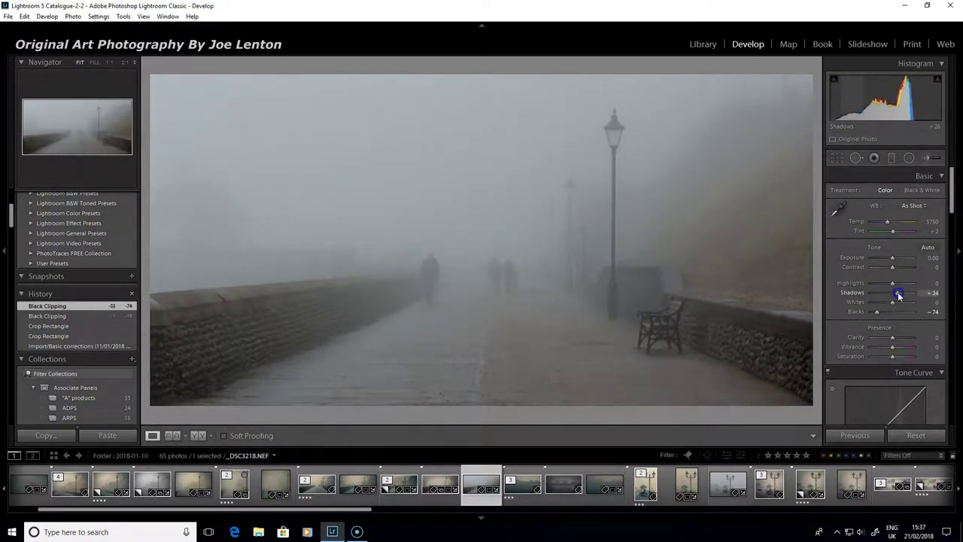
pyautogui.moveTo(897, 295); pyautogui.dragTo(897, 294)
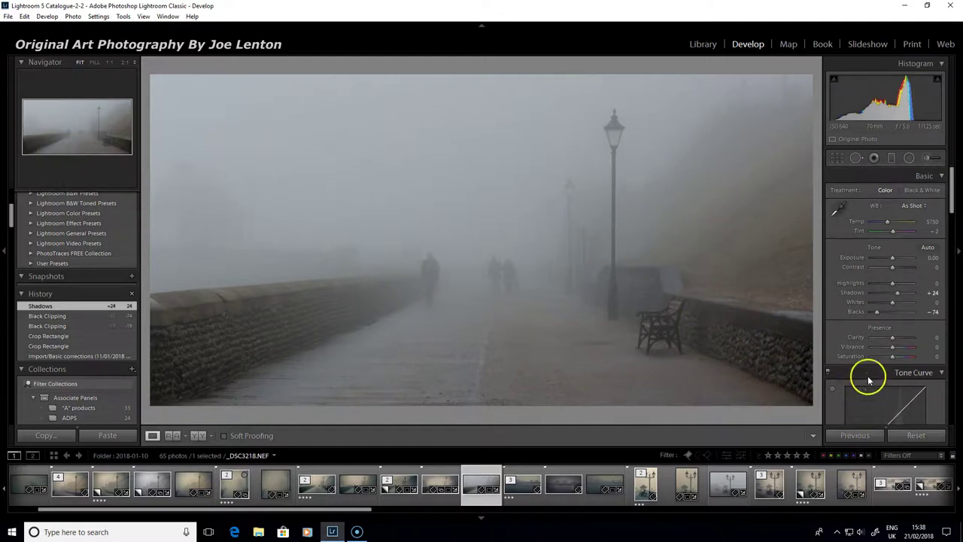
pyautogui.hotkey('ctrl', 'z')
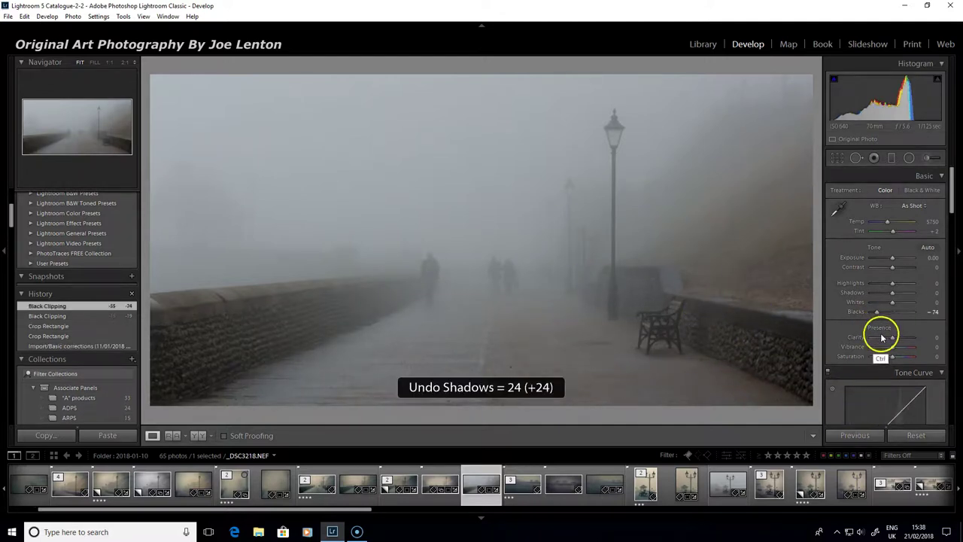
pyautogui.hotkey('ctrl', 'z')
pyautogui.hotkey('ctrl', 'z')
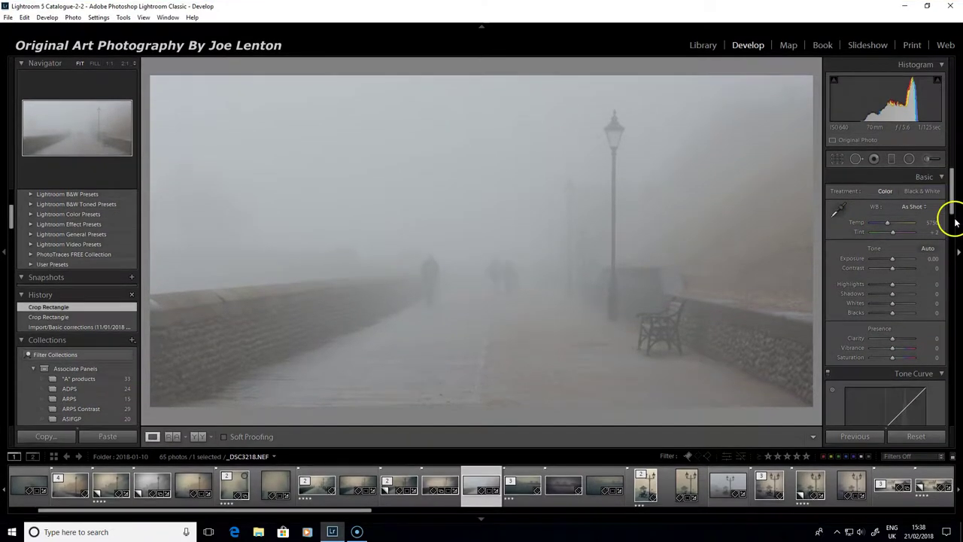
# Step: Test the Dehaze effect at strong and weak amounts, and set it to +57
pyautogui.scroll(-10, 926, 247)
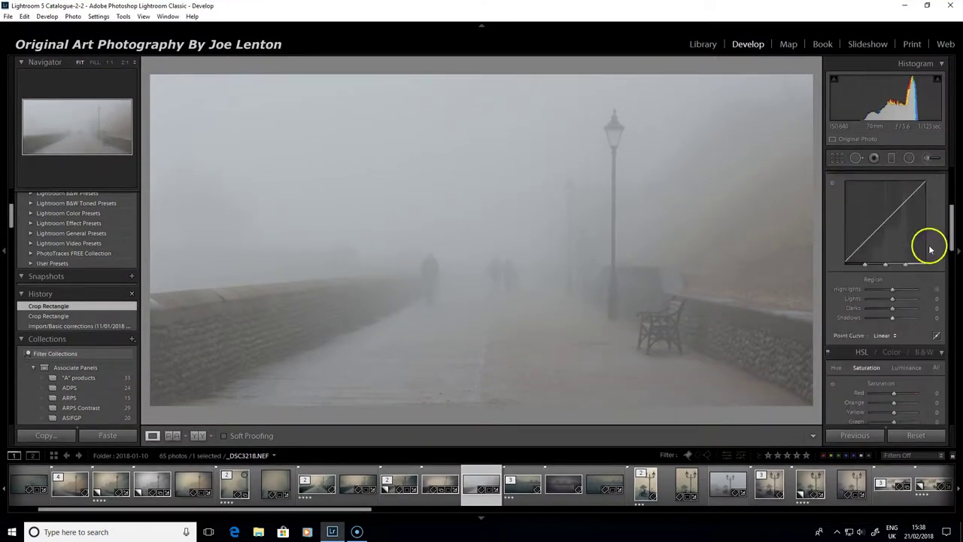
pyautogui.scroll(-10, 916, 307)
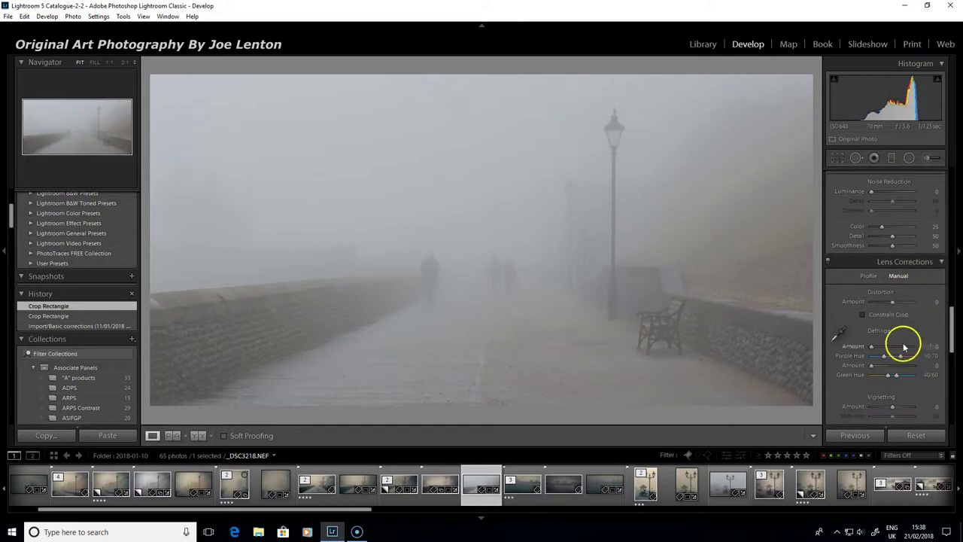
pyautogui.scroll(-3, 901, 301)
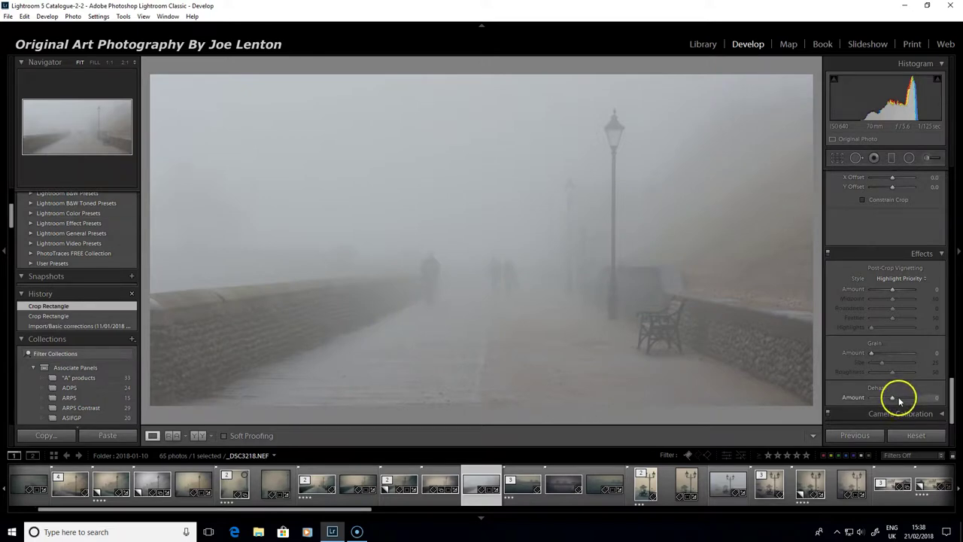
pyautogui.moveTo(893, 397)
pyautogui.mouseDown()
pyautogui.moveTo(917, 395)
pyautogui.moveTo(898, 396)
pyautogui.moveTo(910, 396)
pyautogui.mouseUp()
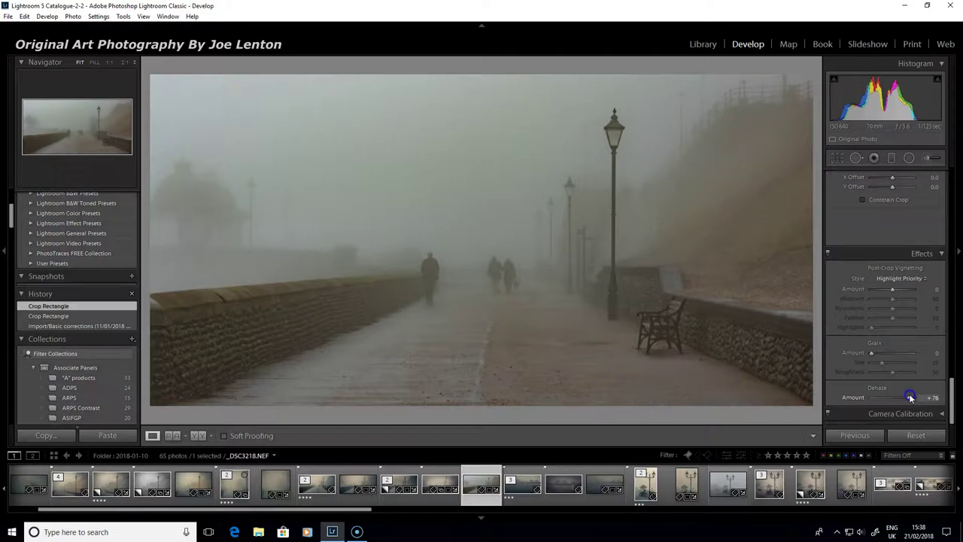
pyautogui.moveTo(911, 397); pyautogui.dragTo(916, 399)
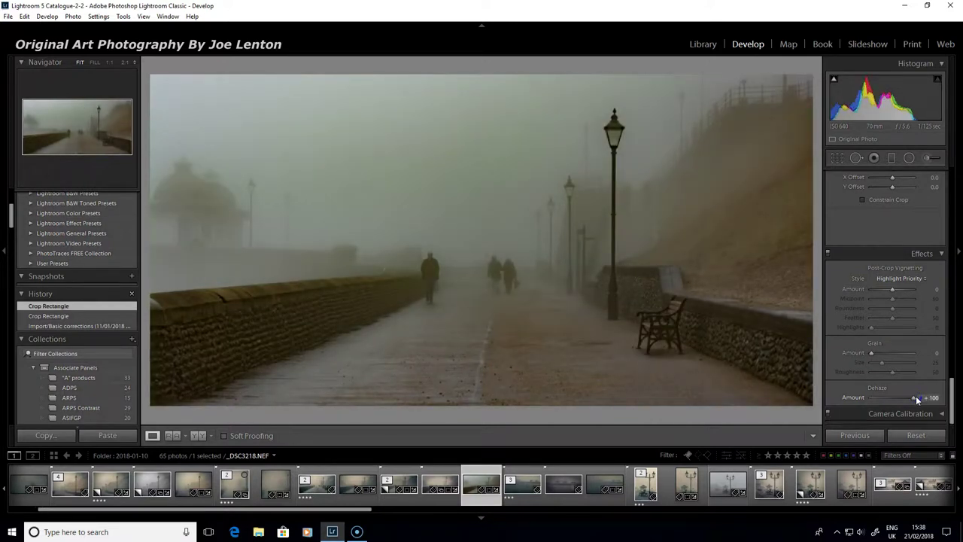
pyautogui.moveTo(916, 403); pyautogui.dragTo(916, 403)
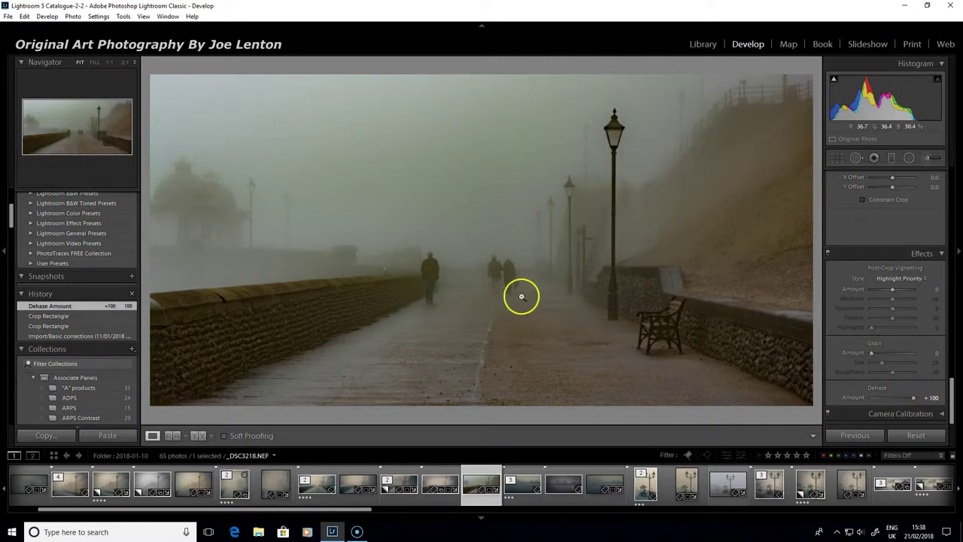
pyautogui.moveTo(911, 398); pyautogui.dragTo(892, 402)
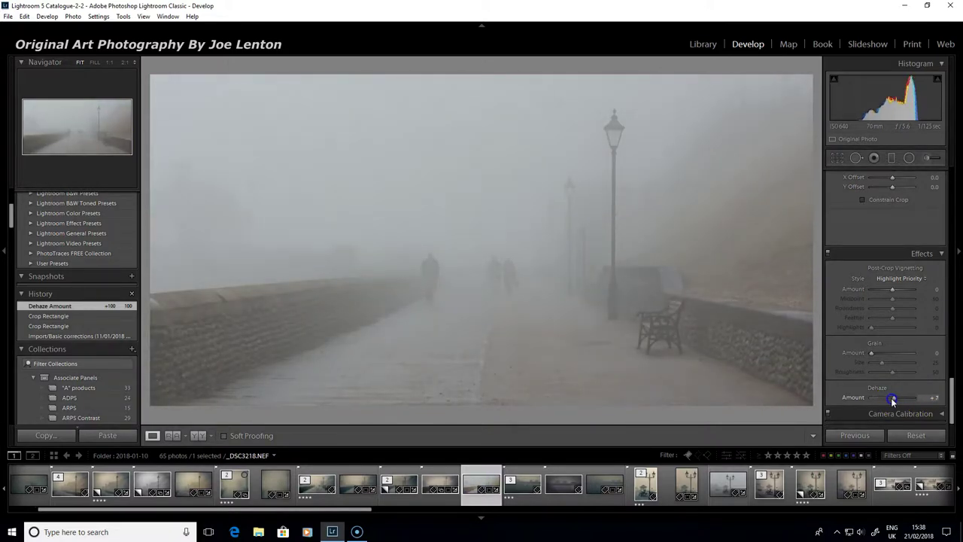
pyautogui.moveTo(890, 401)
pyautogui.mouseDown()
pyautogui.moveTo(915, 400)
pyautogui.moveTo(888, 400)
pyautogui.moveTo(916, 399)
pyautogui.moveTo(897, 403)
pyautogui.mouseUp()
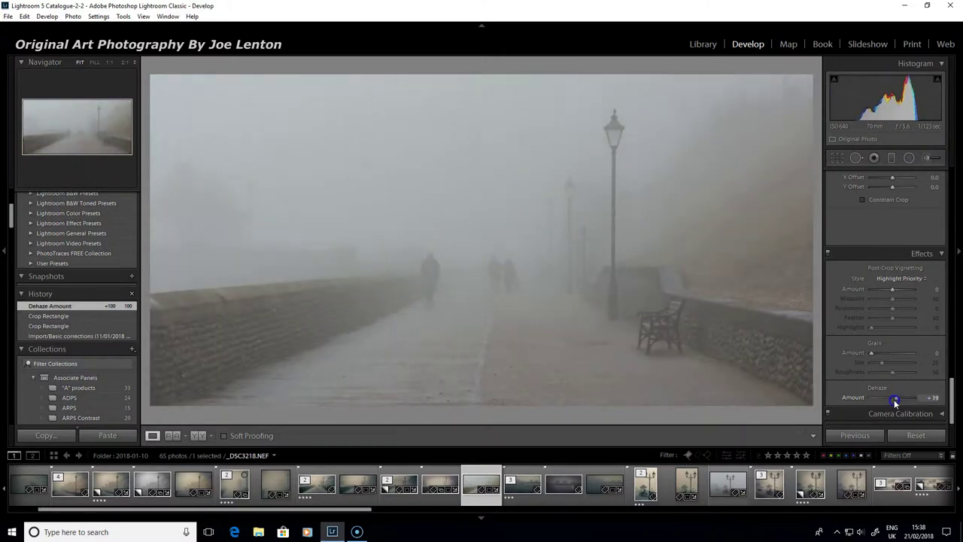
pyautogui.moveTo(892, 399); pyautogui.dragTo(888, 399)
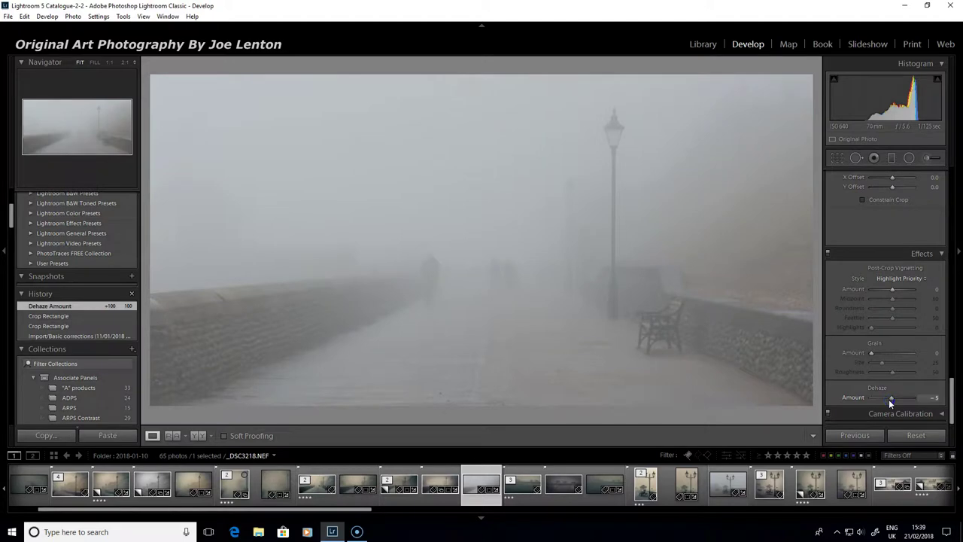
pyautogui.moveTo(888, 399)
pyautogui.mouseDown()
pyautogui.moveTo(913, 403)
pyautogui.moveTo(896, 399)
pyautogui.moveTo(904, 404)
pyautogui.mouseUp()
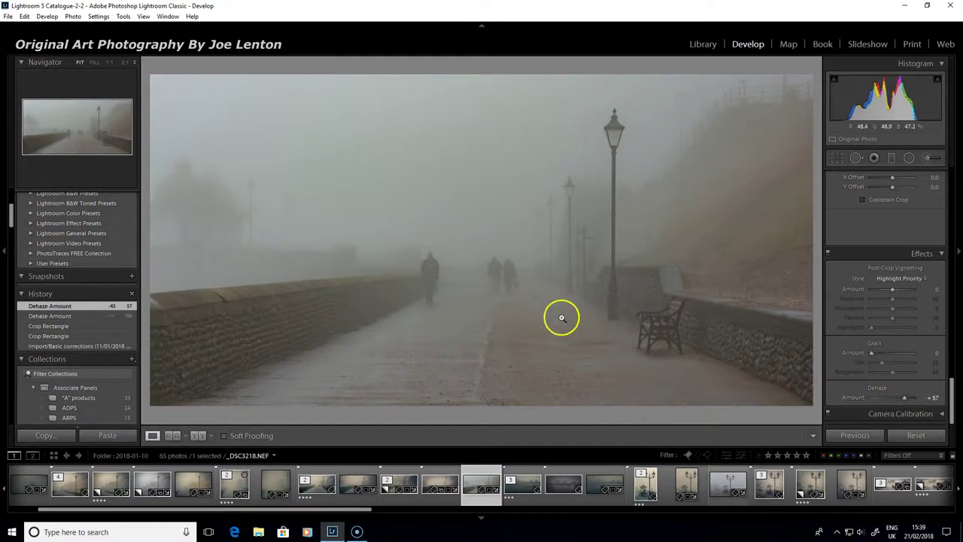
# Step: Set Shadows to -76 and Blacks to -5 in the basic tone adjustments
pyautogui.moveTo(950, 399); pyautogui.dragTo(953, 184)
pyautogui.moveTo(891, 316); pyautogui.dragTo(904, 337)
# Step: Set Clarity to +45 and try Highlights at +100, returning Highlights to 0
pyautogui.click(892, 340)
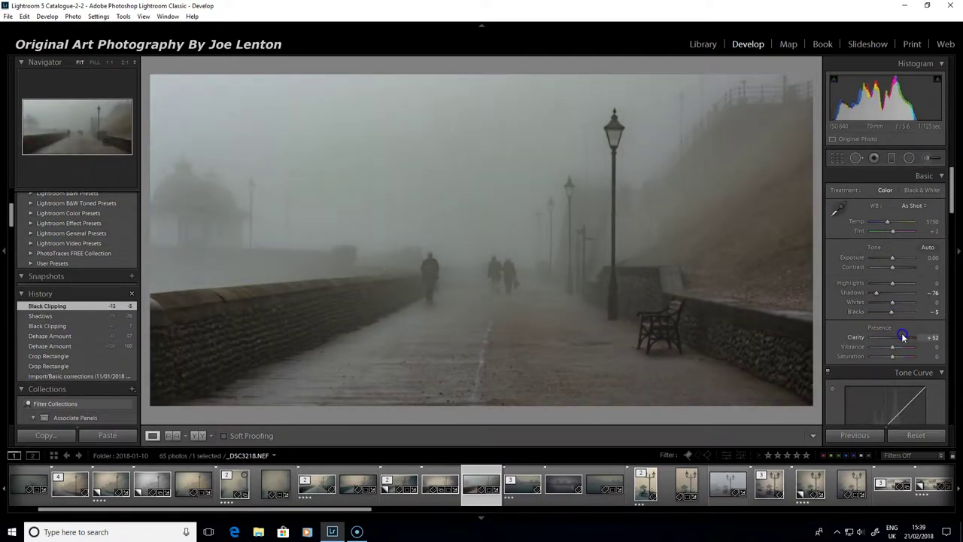
pyautogui.moveTo(903, 337); pyautogui.dragTo(901, 337)
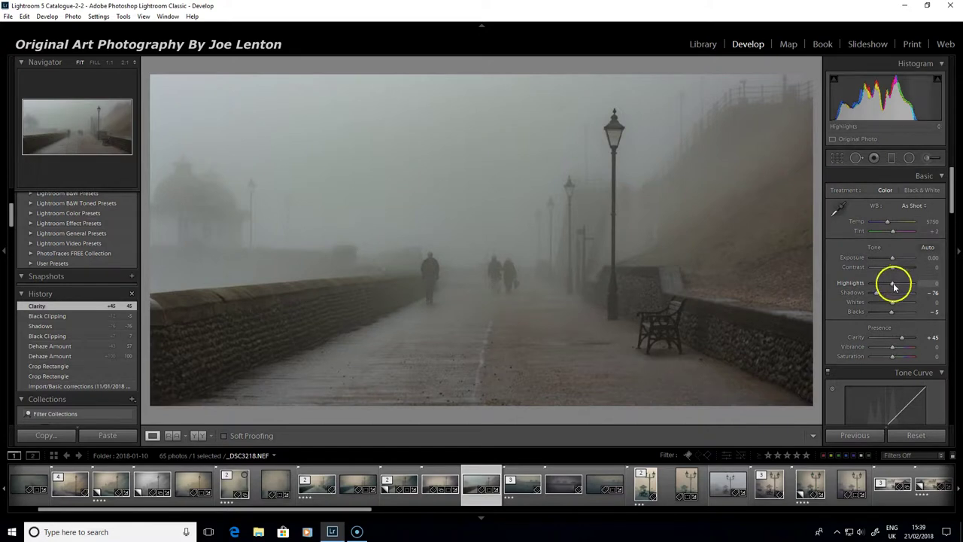
pyautogui.moveTo(894, 285); pyautogui.dragTo(914, 282)
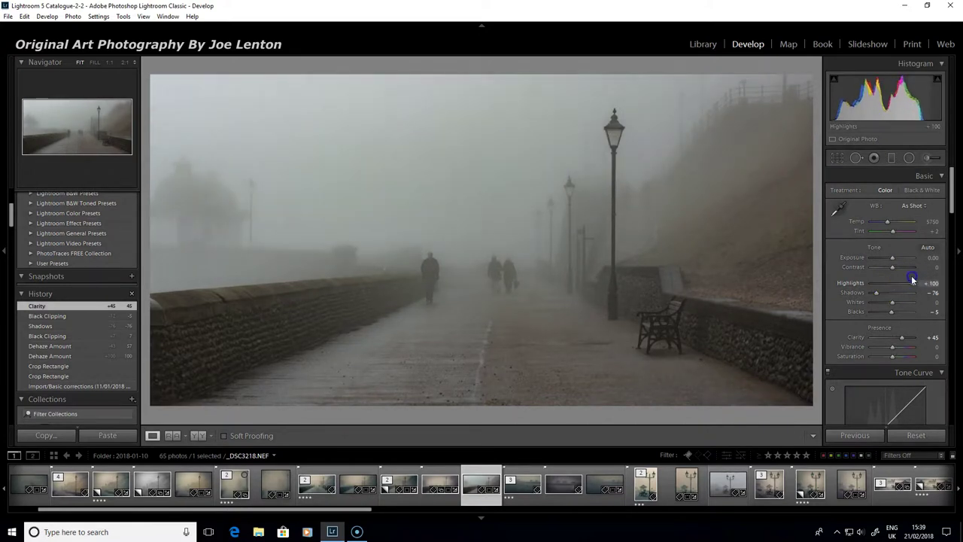
pyautogui.moveTo(924, 279); pyautogui.dragTo(894, 282)
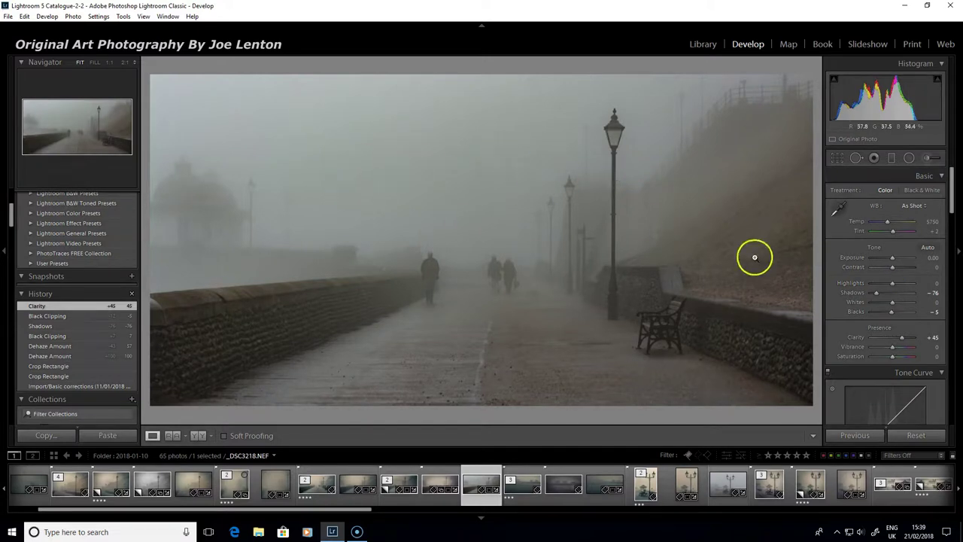
# Step: Revert the photo to its cropped history state and try Contrast at +100 and Clarity at +100 separately, undoing each one
pyautogui.click(75, 366)
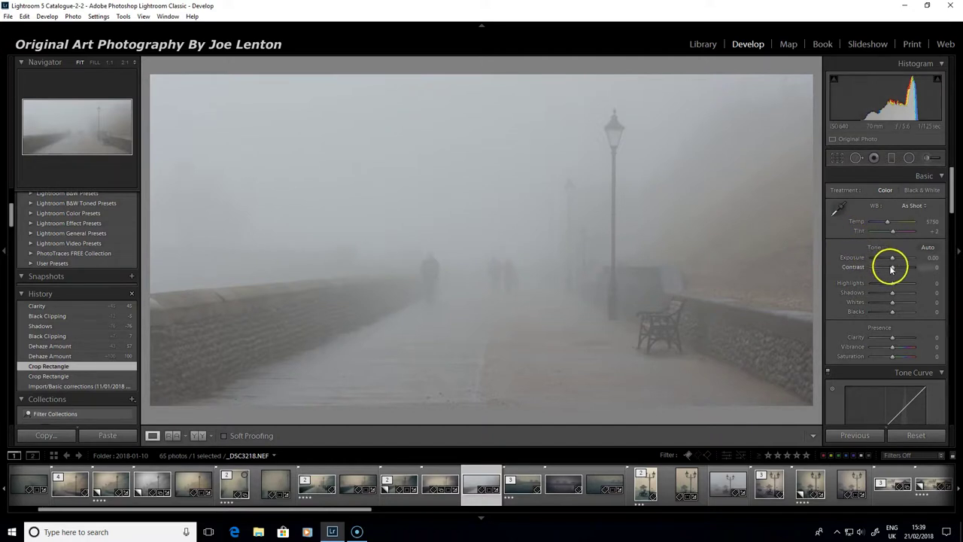
pyautogui.moveTo(891, 267); pyautogui.dragTo(916, 266)
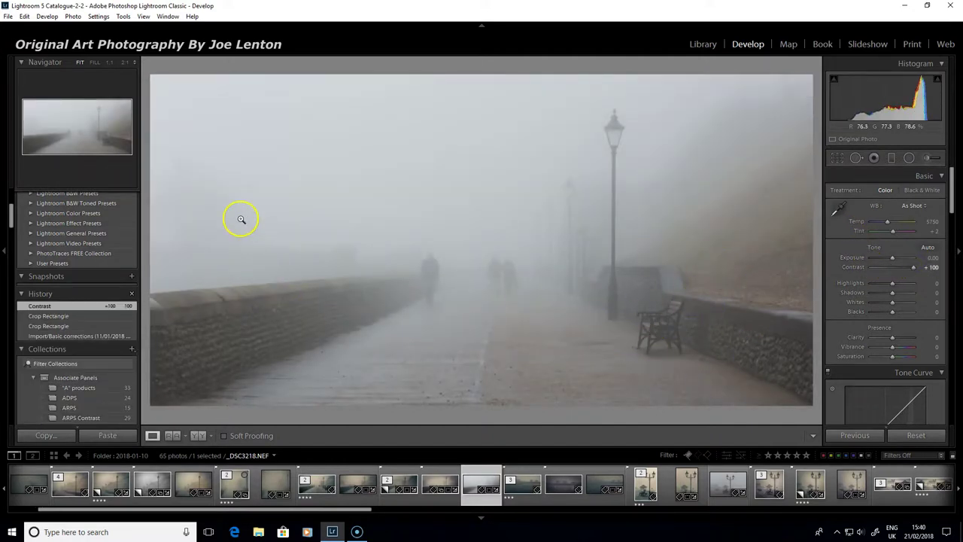
pyautogui.hotkey('ctrl', 'z')
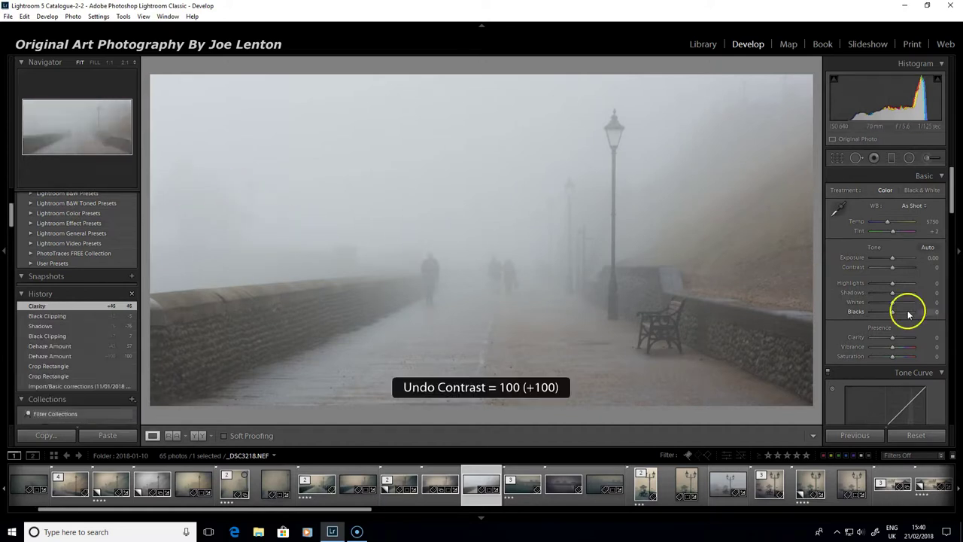
pyautogui.moveTo(895, 338); pyautogui.dragTo(933, 342)
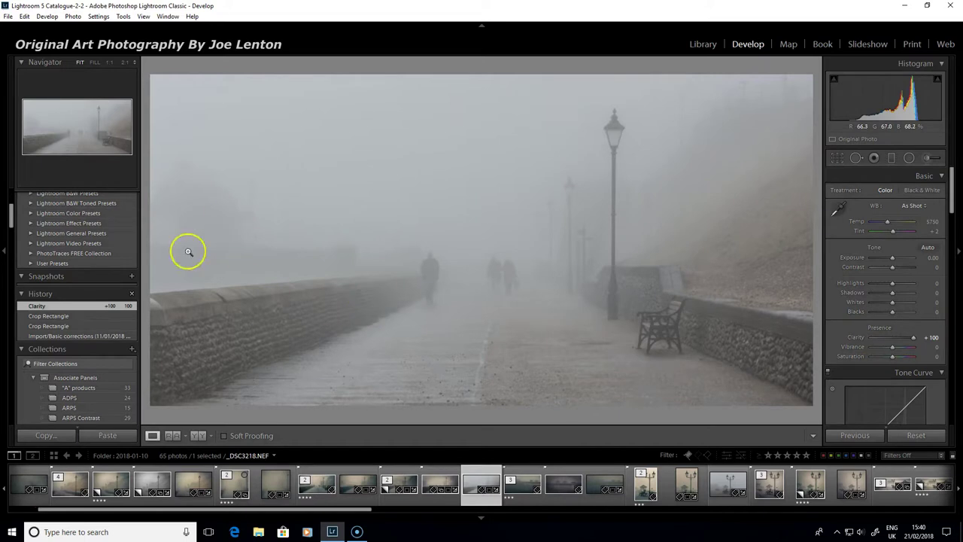
pyautogui.hotkey('ctrl', 'z')
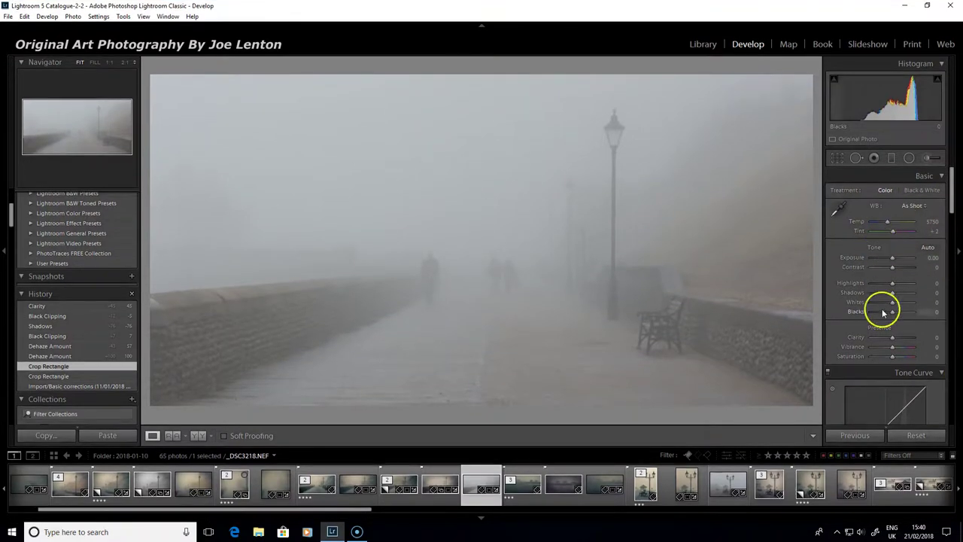
# Step: Try Dehaze at +100 on the cropped, otherwise unadjusted photo
pyautogui.scroll(-1, 909, 343)
pyautogui.scroll(-10, 909, 342)
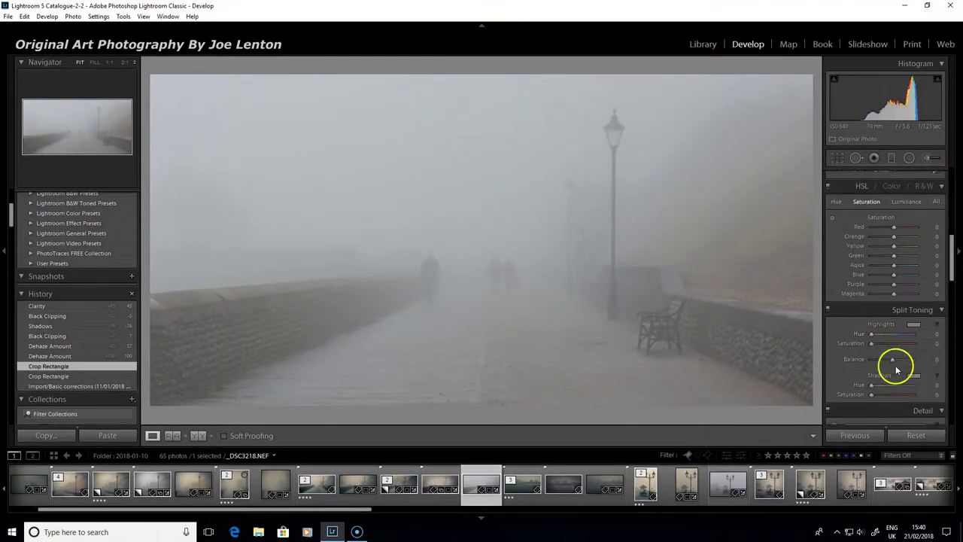
pyautogui.scroll(-10, 898, 269)
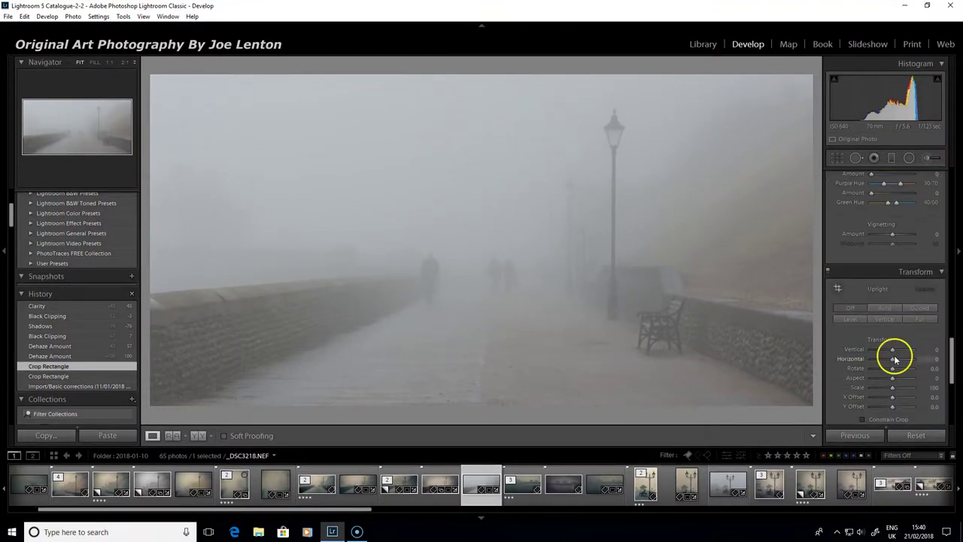
pyautogui.scroll(-5, 896, 243)
pyautogui.moveTo(892, 398); pyautogui.dragTo(916, 399)
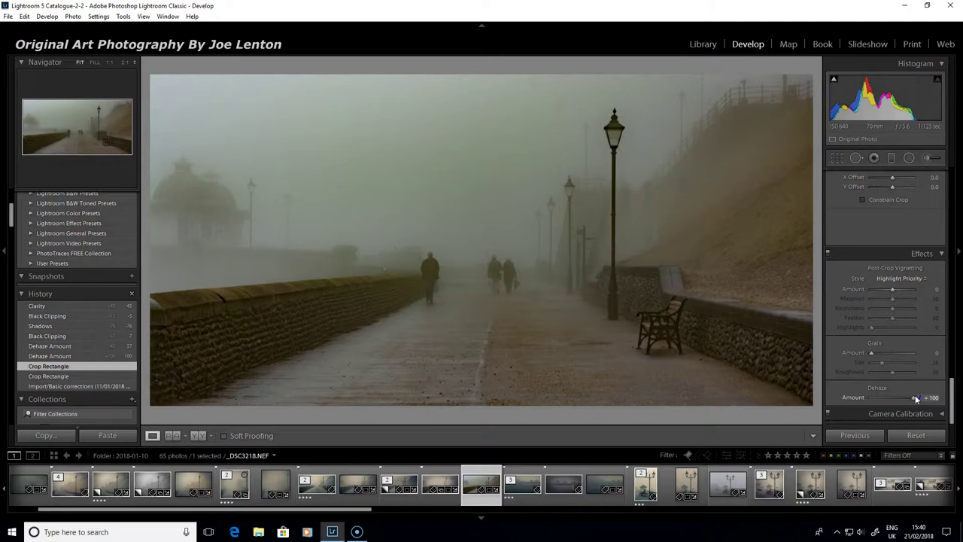
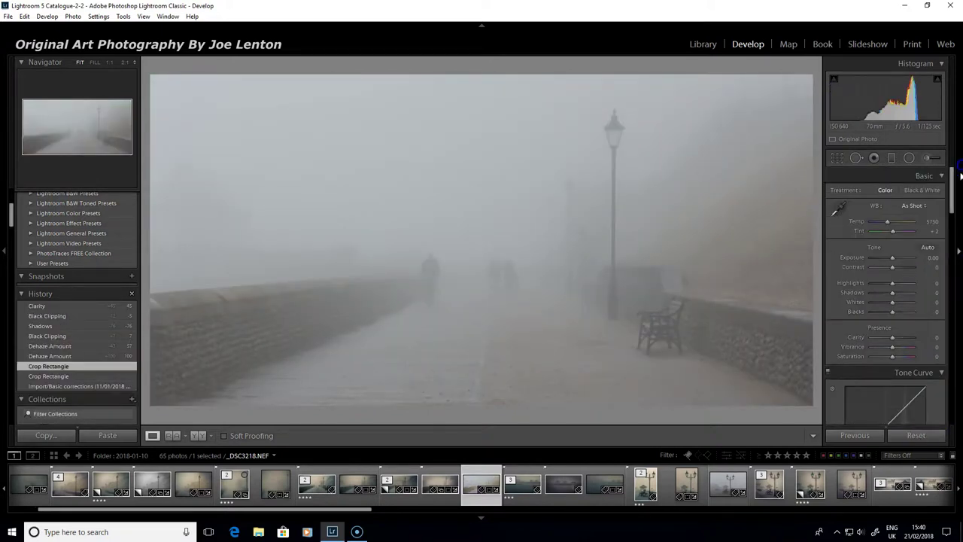
# Step: Set Clarity to +69, Contrast to +26, Blacks to -29 and Shadows to -62 in the basic adjustments
pyautogui.moveTo(892, 337); pyautogui.dragTo(907, 336)
pyautogui.click(895, 268)
pyautogui.moveTo(894, 267); pyautogui.dragTo(898, 265)
pyautogui.moveTo(893, 308); pyautogui.dragTo(877, 292)
pyautogui.click(892, 294)
# Step: Set the Dehaze amount to +24 for the whole photo
pyautogui.click(950, 204)
pyautogui.moveTo(951, 204); pyautogui.dragTo(952, 410)
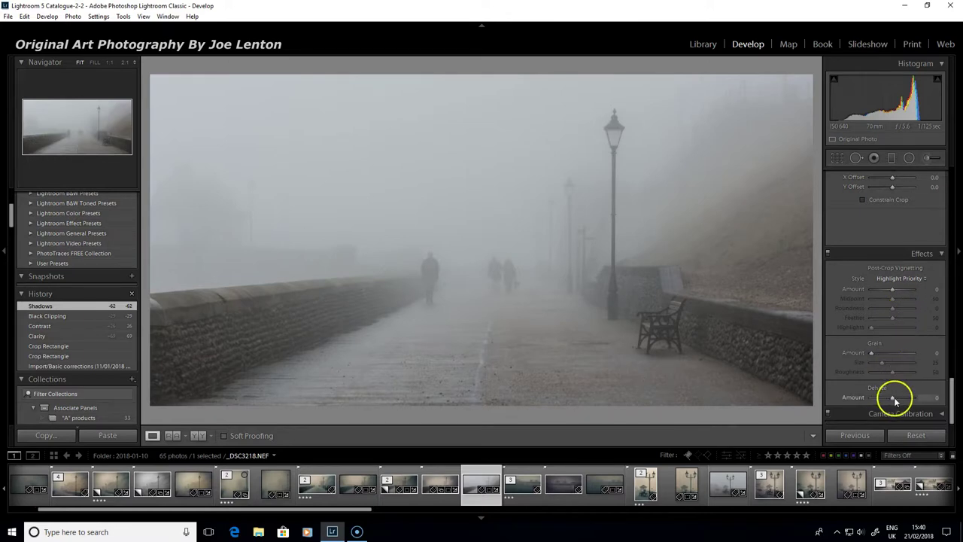
pyautogui.moveTo(892, 398)
pyautogui.mouseDown()
pyautogui.moveTo(918, 397)
pyautogui.moveTo(896, 397)
pyautogui.mouseUp()
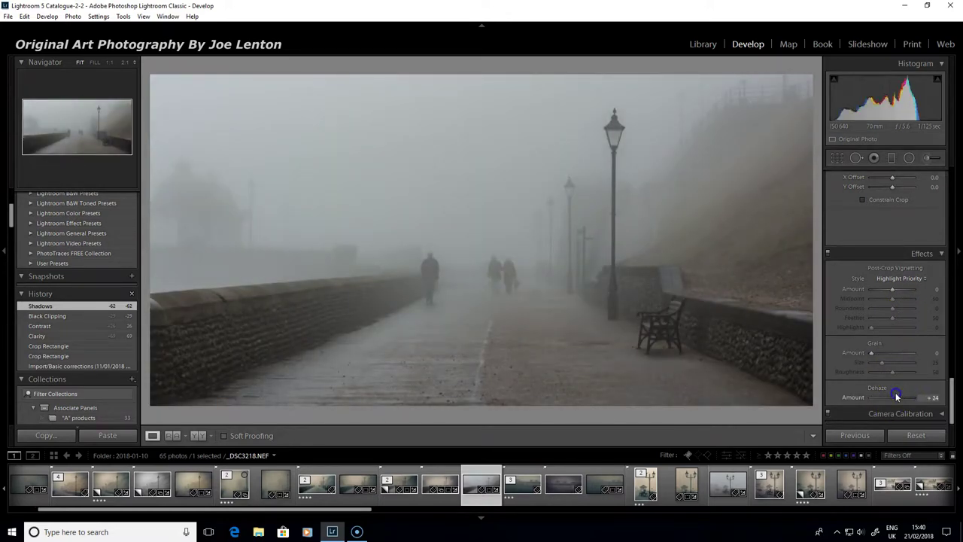
pyautogui.moveTo(896, 396); pyautogui.dragTo(896, 396)
pyautogui.moveTo(952, 407); pyautogui.dragTo(951, 176)
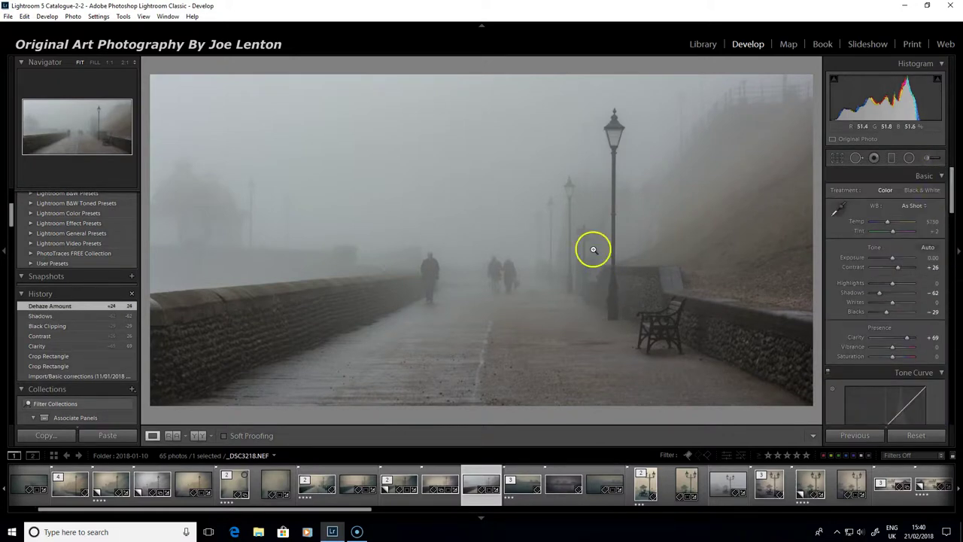
# Step: Add a horizontal graduated filter across the photo's middle with Exposure 0.00 and Dehaze -20, and raise its Dehaze to a positive amount
pyautogui.click(892, 158)
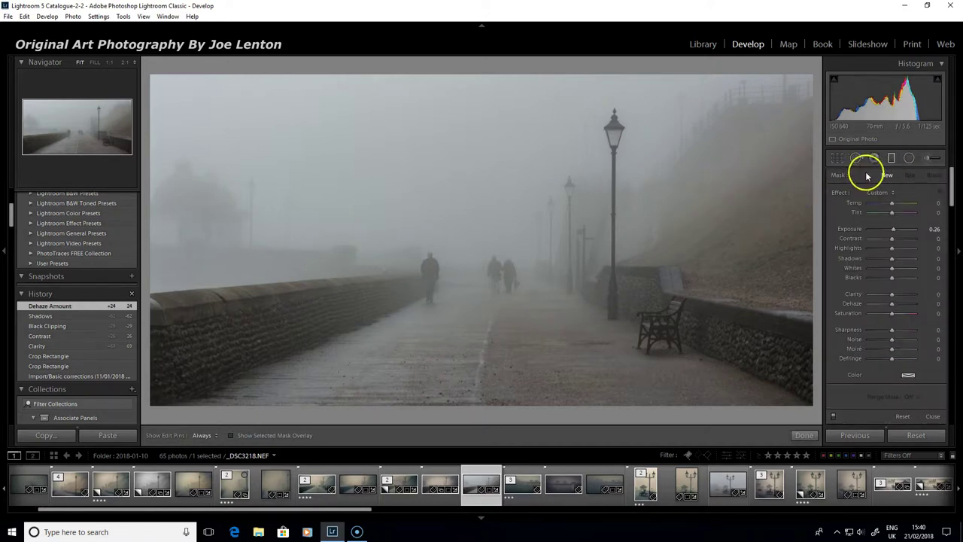
pyautogui.doubleClick(893, 229)
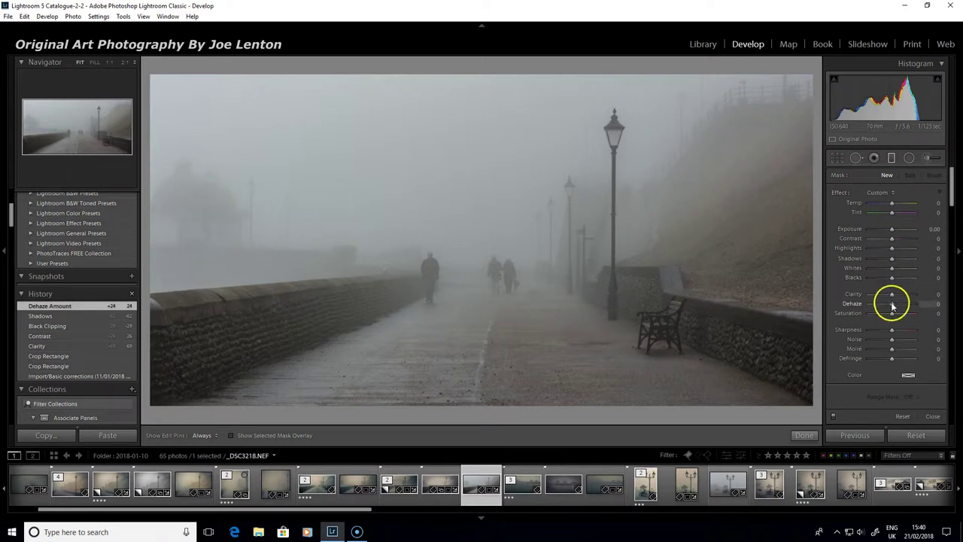
pyautogui.moveTo(888, 303); pyautogui.dragTo(887, 303)
pyautogui.moveTo(458, 207); pyautogui.dragTo(461, 304)
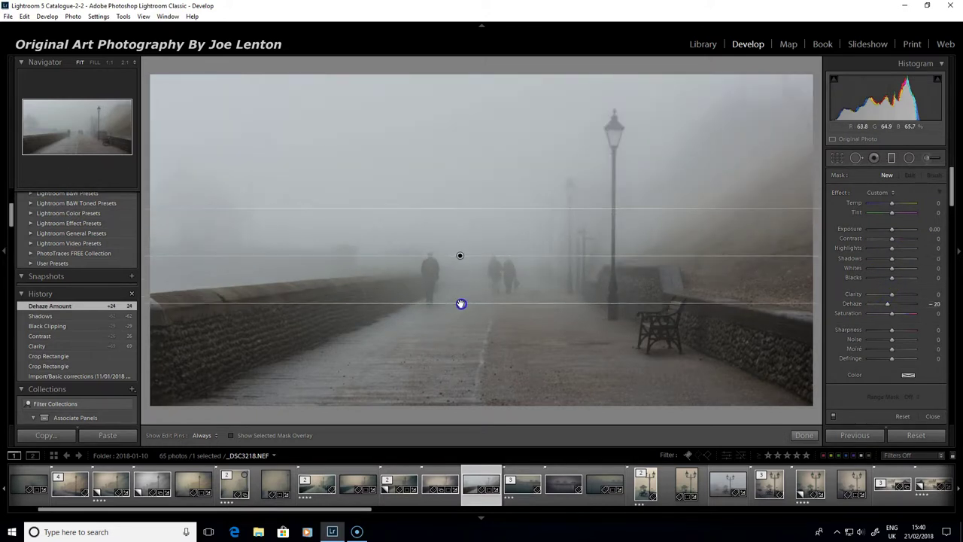
pyautogui.moveTo(887, 304)
pyautogui.mouseDown()
pyautogui.moveTo(911, 305)
pyautogui.moveTo(896, 305)
pyautogui.mouseUp()
pyautogui.click(803, 434)
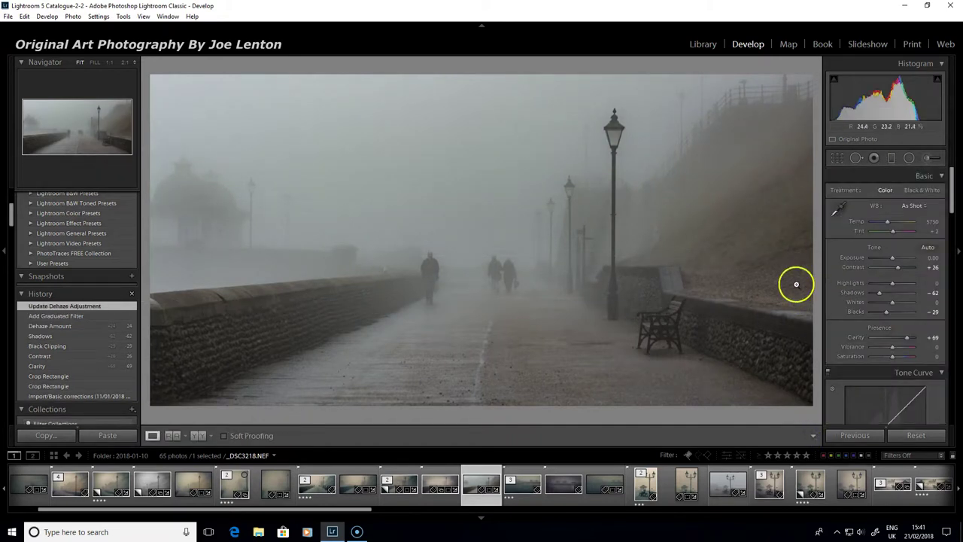
# Step: Convert the photo to Black & White and split-tone the highlights with Hue 47 and Saturation 14
pyautogui.click(924, 191)
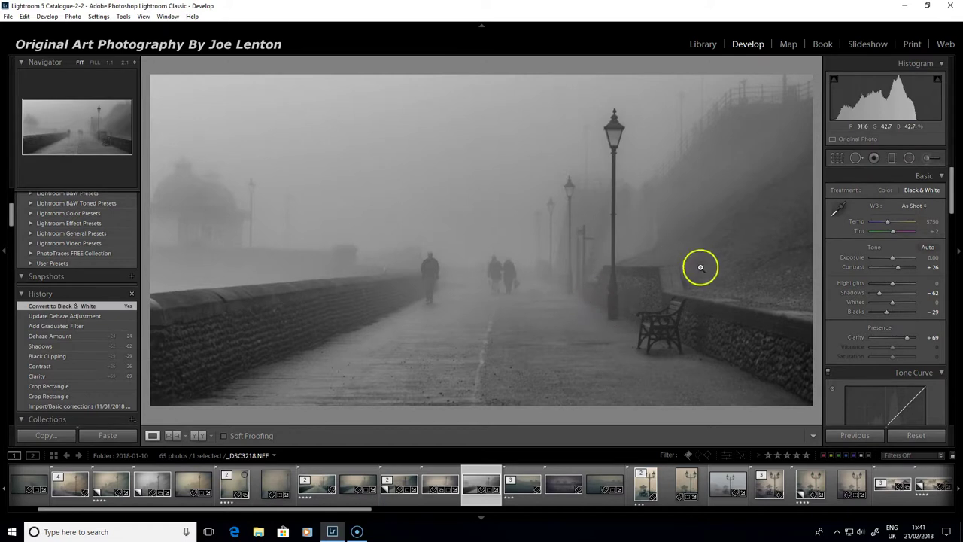
pyautogui.moveTo(953, 199); pyautogui.dragTo(952, 280)
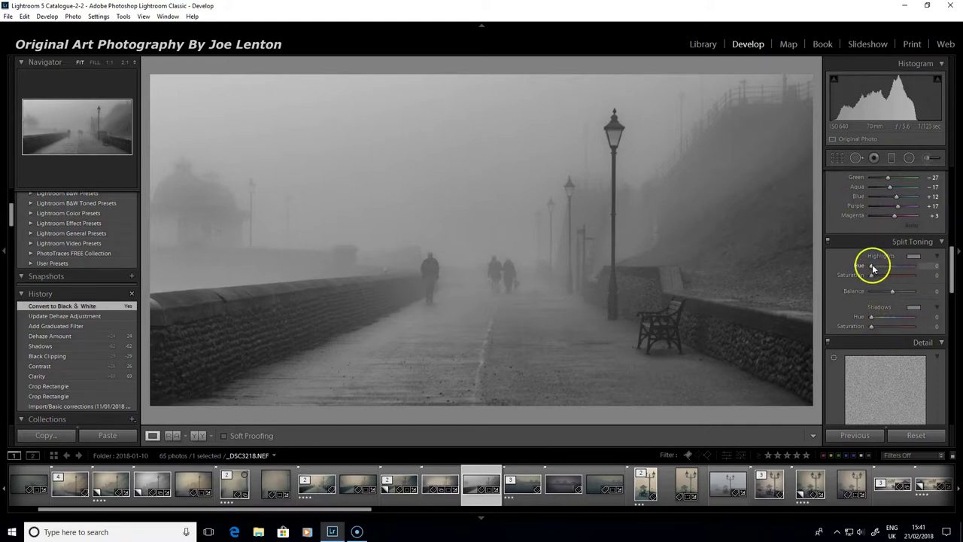
pyautogui.moveTo(872, 268); pyautogui.dragTo(895, 268)
pyautogui.moveTo(877, 267); pyautogui.dragTo(878, 275)
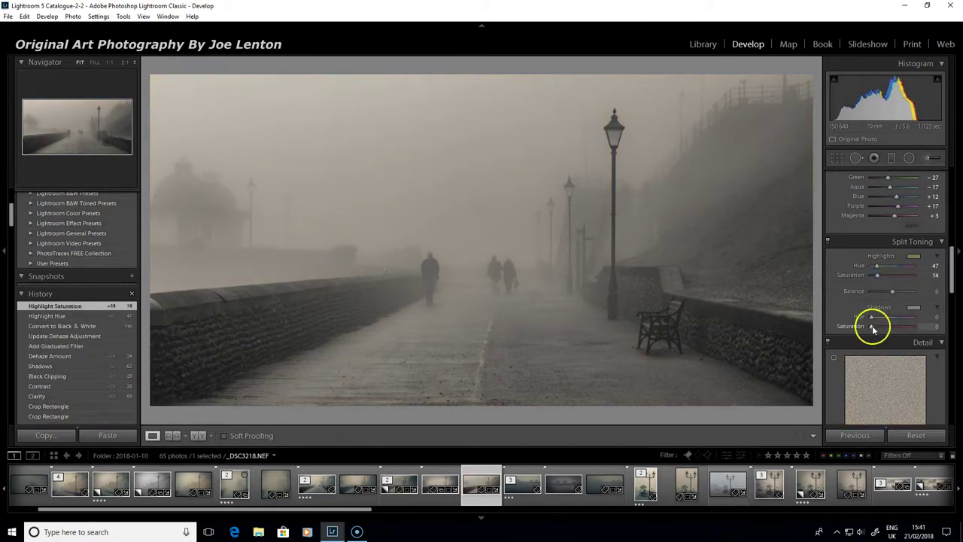
# Step: Split-tone the shadows with Hue 51 and Saturation 5, and the highlights with Hue 51 and Saturation 15
pyautogui.moveTo(873, 329)
pyautogui.mouseDown()
pyautogui.moveTo(898, 317)
pyautogui.moveTo(878, 316)
pyautogui.mouseUp()
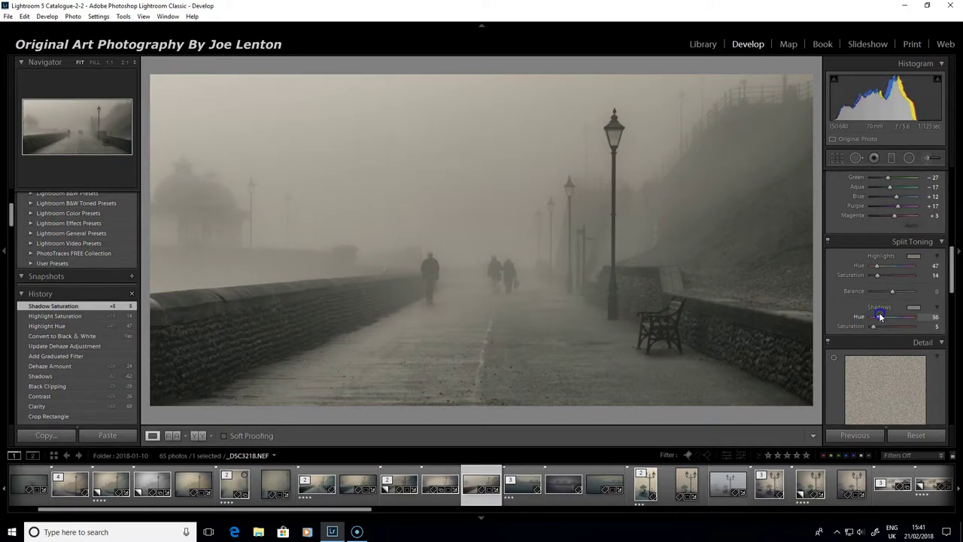
pyautogui.moveTo(879, 316); pyautogui.dragTo(878, 316)
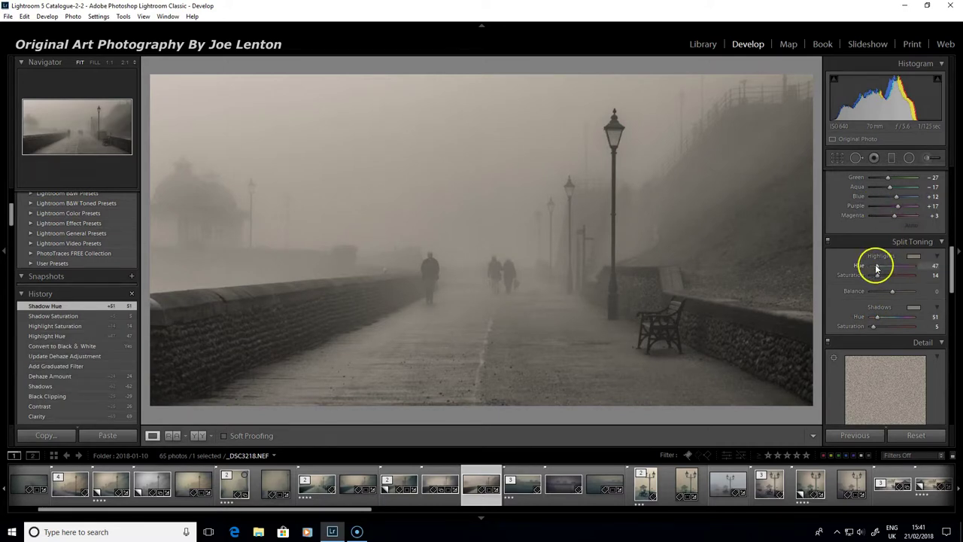
pyautogui.moveTo(878, 267); pyautogui.dragTo(877, 266)
pyautogui.doubleClick(877, 274)
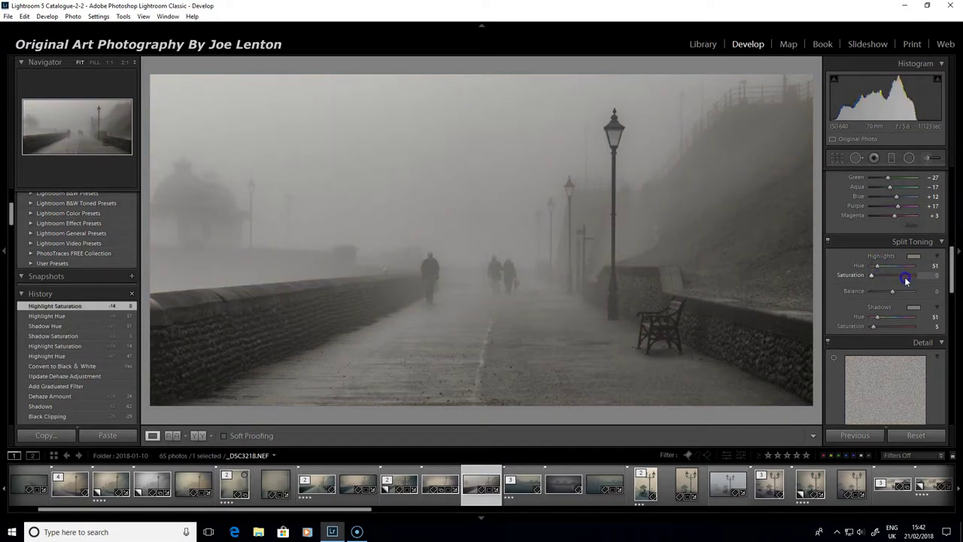
pyautogui.moveTo(872, 275)
pyautogui.mouseDown()
pyautogui.moveTo(903, 277)
pyautogui.moveTo(878, 275)
pyautogui.mouseUp()
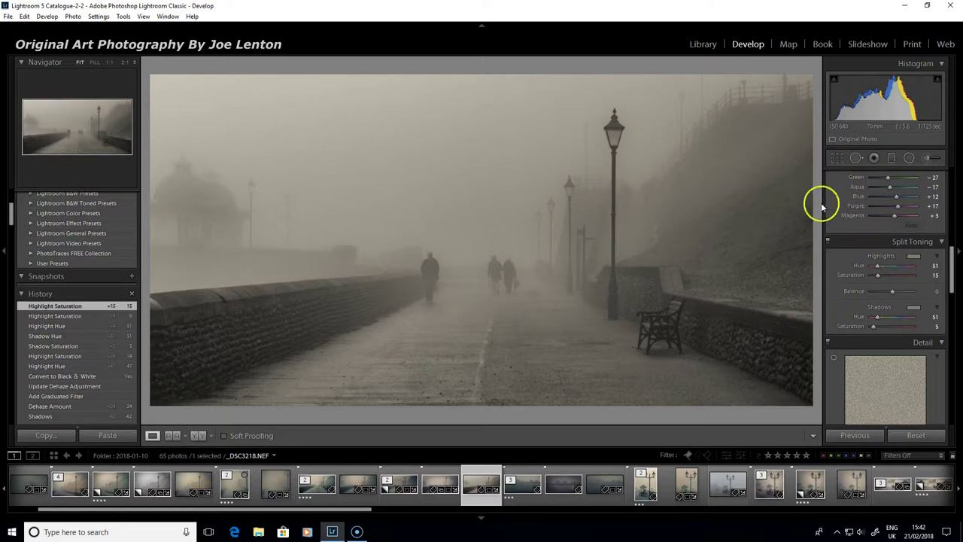
# Step: Change the shadow toning to Hue 240 and Saturation 14, and set the highlight Saturation to 29
pyautogui.moveTo(877, 317)
pyautogui.mouseDown()
pyautogui.moveTo(907, 318)
pyautogui.moveTo(878, 325)
pyautogui.mouseUp()
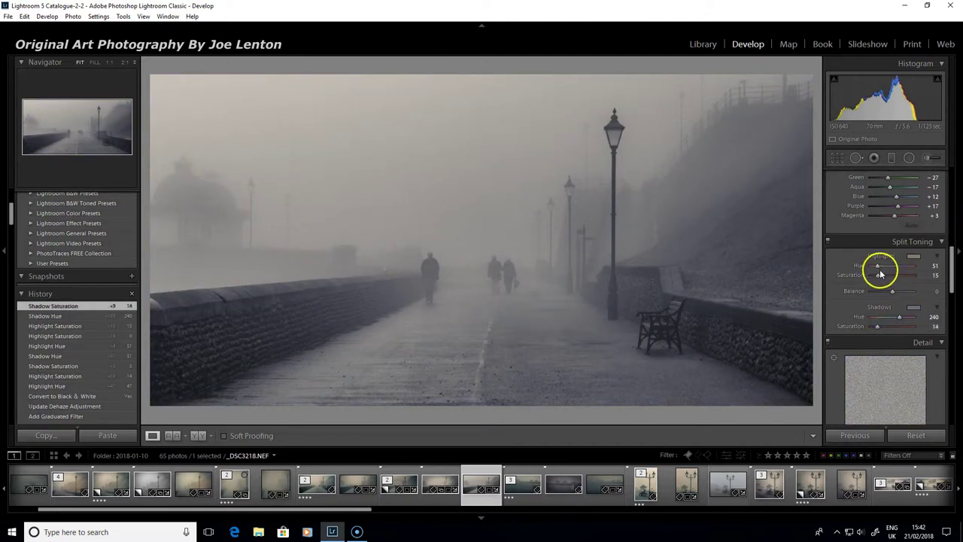
pyautogui.moveTo(878, 275); pyautogui.dragTo(889, 276)
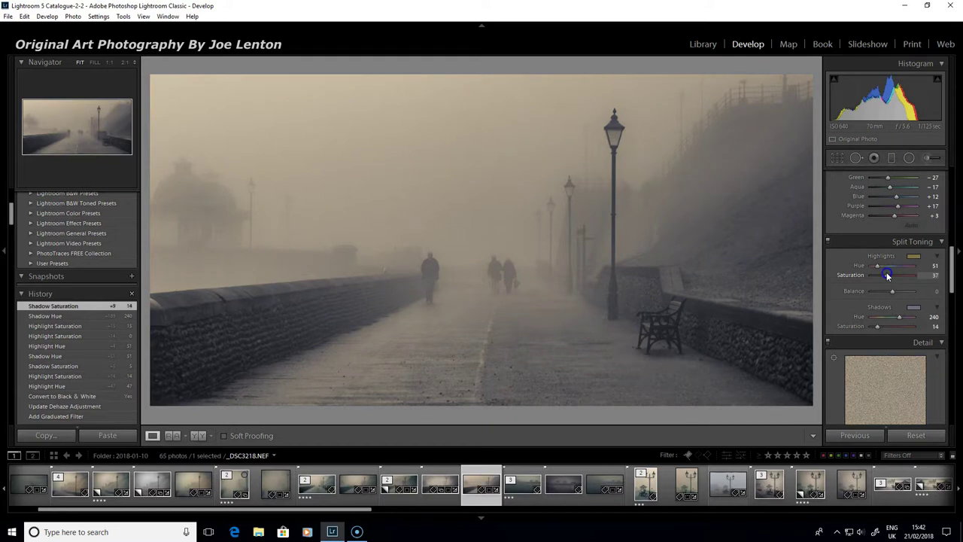
pyautogui.moveTo(884, 275); pyautogui.dragTo(884, 274)
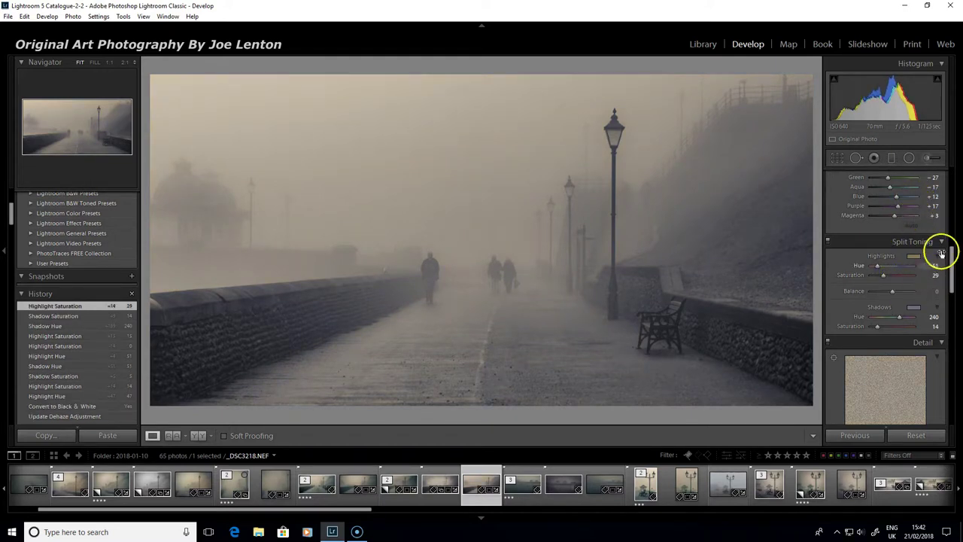
# Step: Switch the treatment back to Color and compare the photo with Split Toning disabled and enabled, leaving it enabled
pyautogui.moveTo(951, 267); pyautogui.dragTo(952, 188)
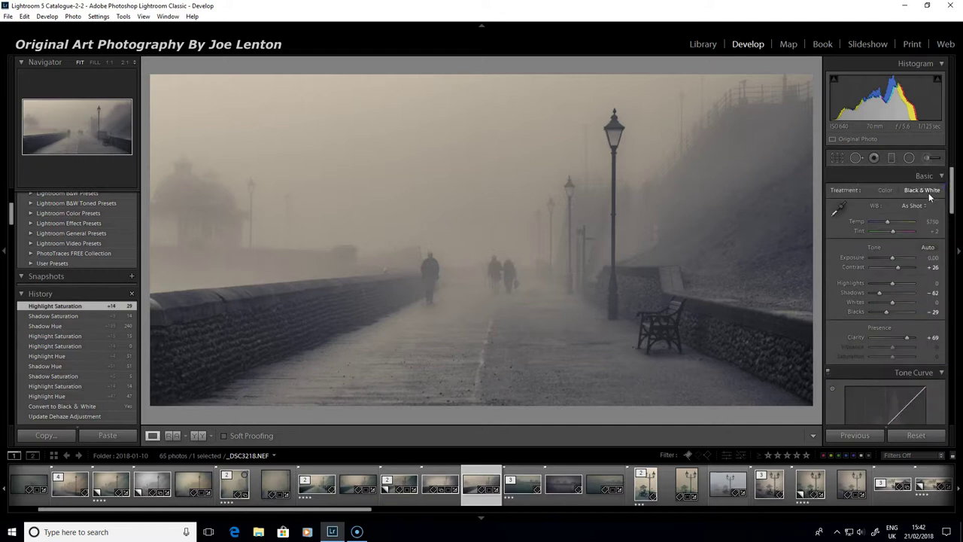
pyautogui.click(893, 190)
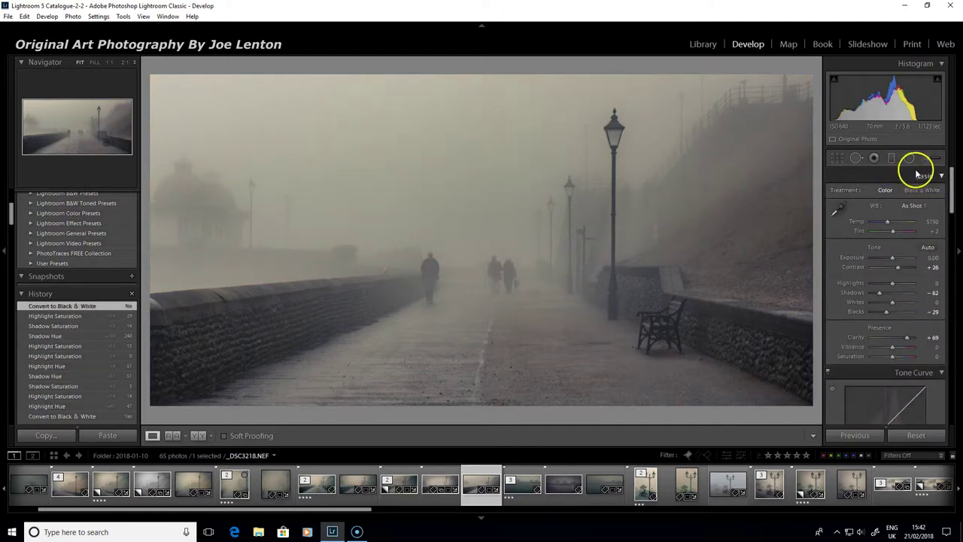
pyautogui.moveTo(950, 188); pyautogui.dragTo(952, 269)
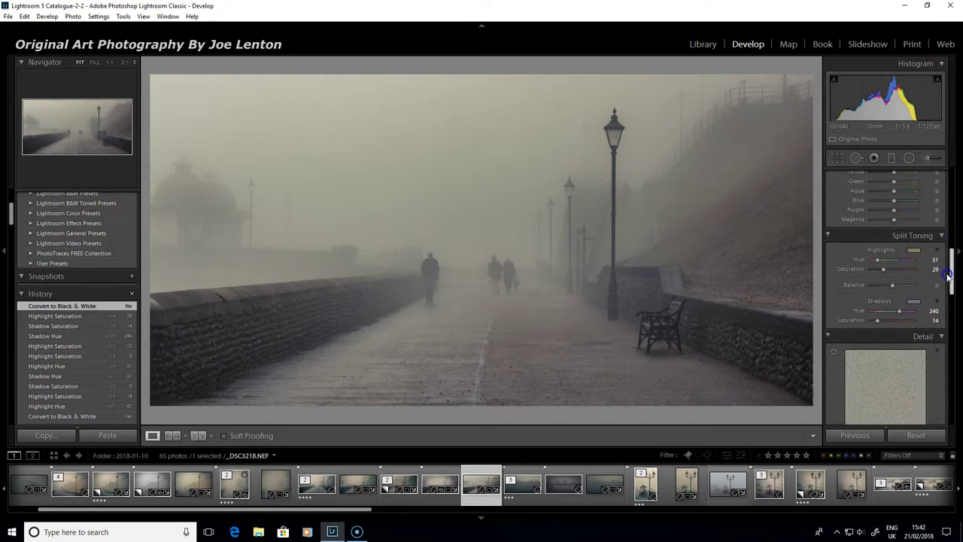
pyautogui.click(828, 236)
pyautogui.click(828, 236)
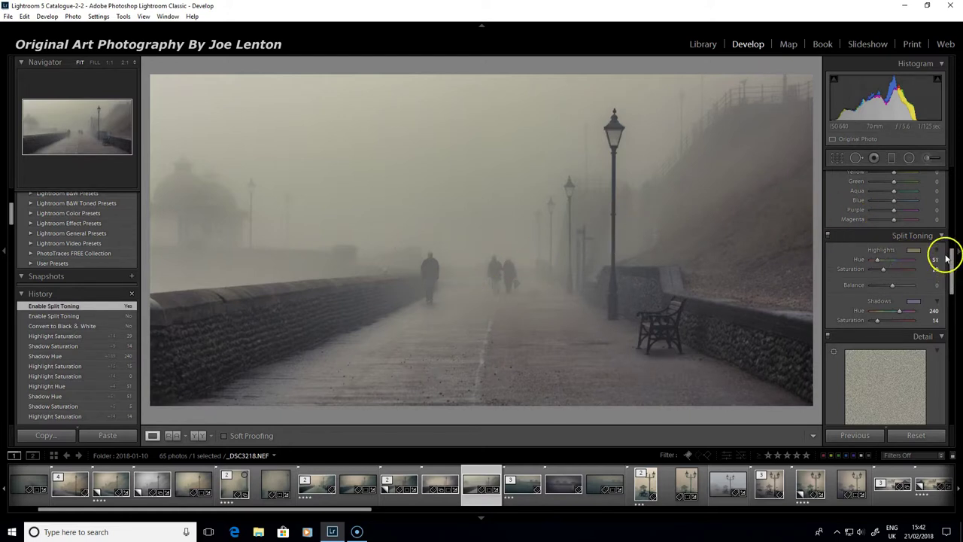
pyautogui.moveTo(949, 269); pyautogui.dragTo(950, 162)
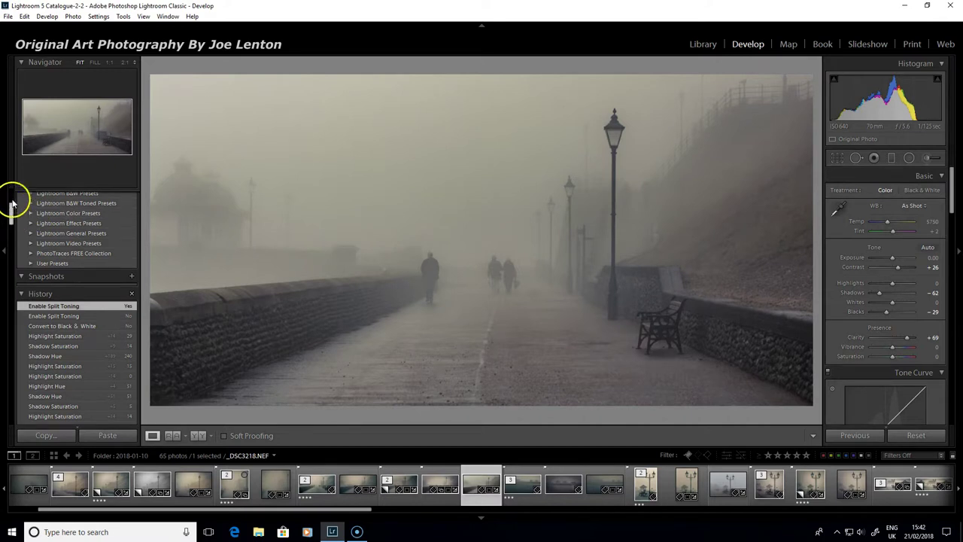
# Step: Convert the photo to Black & White and tone the highlights with Hue 150 and Saturation 5
pyautogui.moveTo(12, 204); pyautogui.dragTo(11, 193)
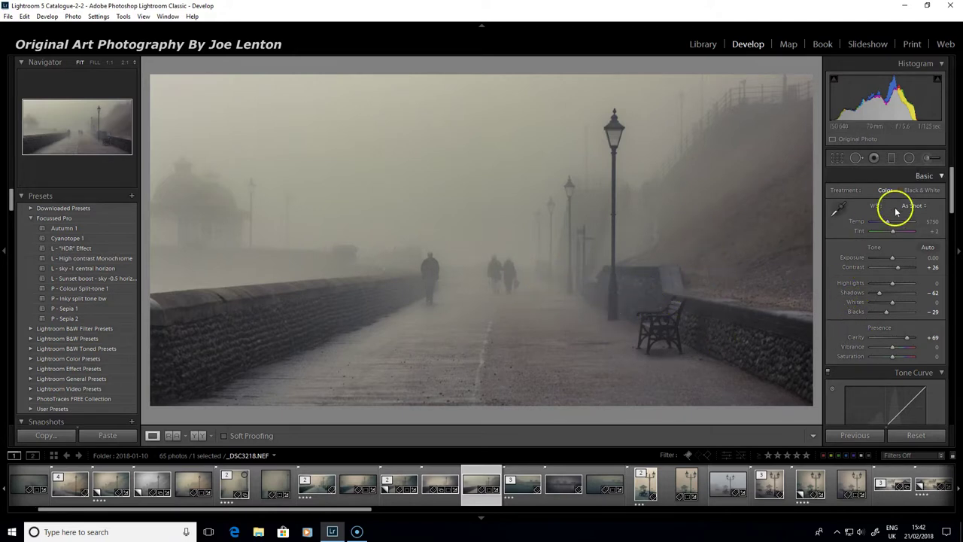
pyautogui.click(919, 192)
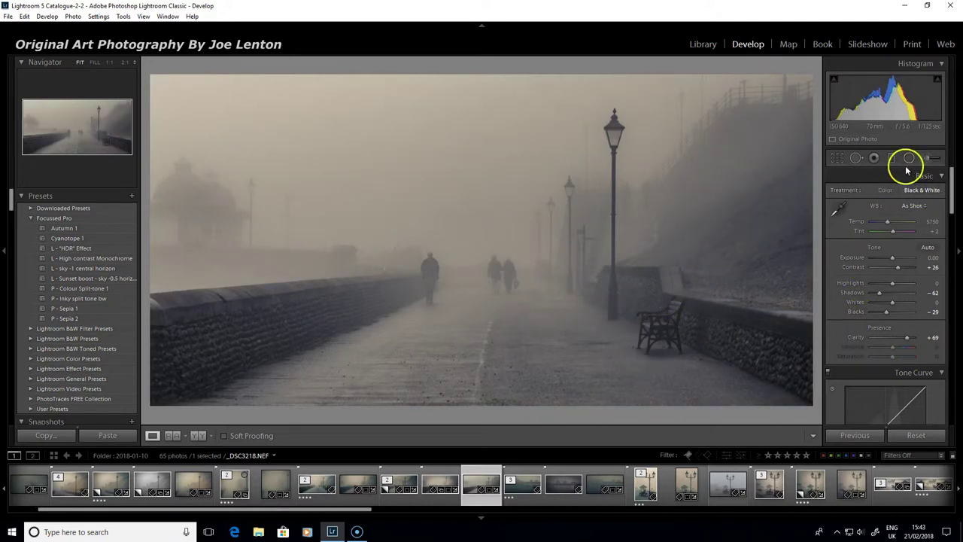
pyautogui.moveTo(952, 191); pyautogui.dragTo(951, 279)
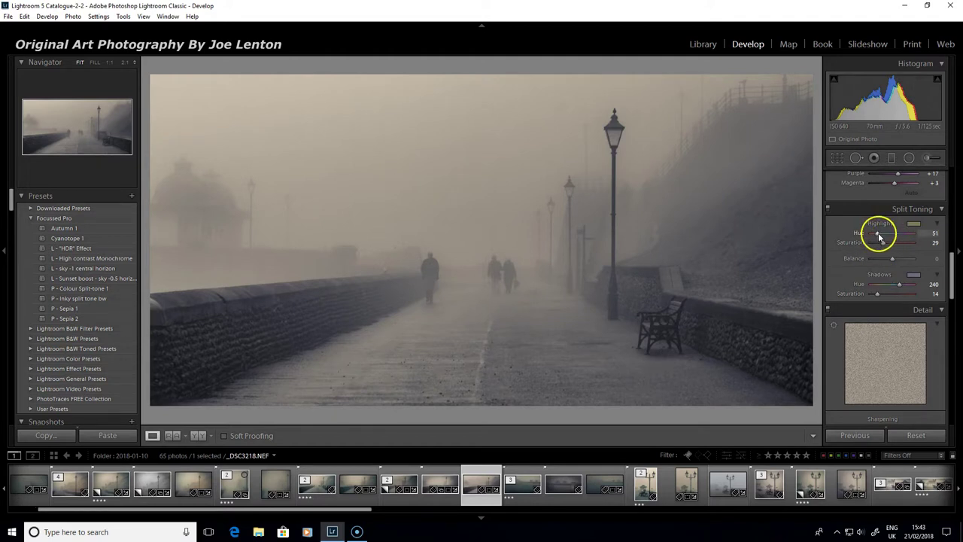
pyautogui.moveTo(873, 233)
pyautogui.mouseDown()
pyautogui.moveTo(908, 233)
pyautogui.moveTo(884, 233)
pyautogui.mouseUp()
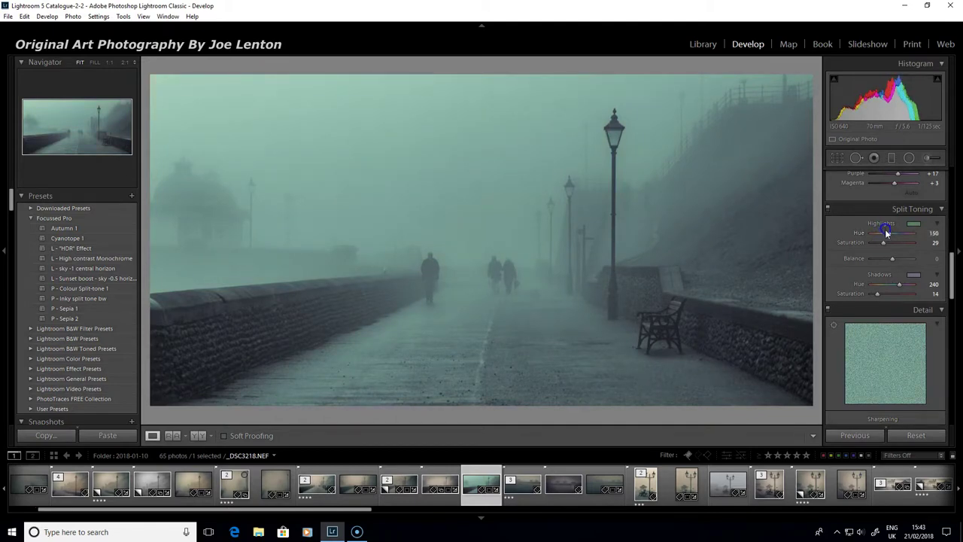
pyautogui.doubleClick(881, 245)
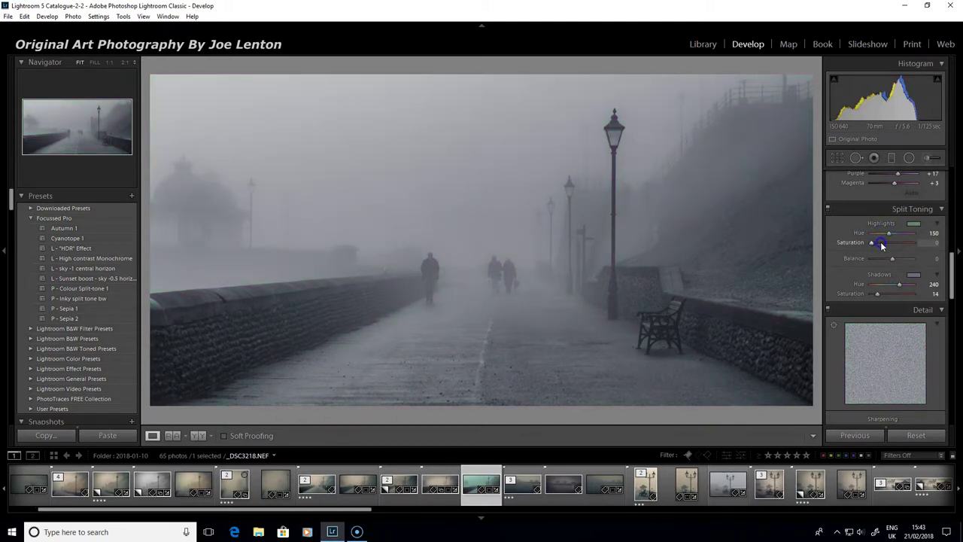
pyautogui.moveTo(878, 242)
pyautogui.mouseDown()
pyautogui.moveTo(899, 242)
pyautogui.moveTo(876, 243)
pyautogui.mouseUp()
# Step: Set the shadow toning Hue to 231 and compare the photo with Split Toning disabled and enabled
pyautogui.moveTo(899, 284)
pyautogui.mouseDown()
pyautogui.moveTo(886, 285)
pyautogui.moveTo(896, 284)
pyautogui.mouseUp()
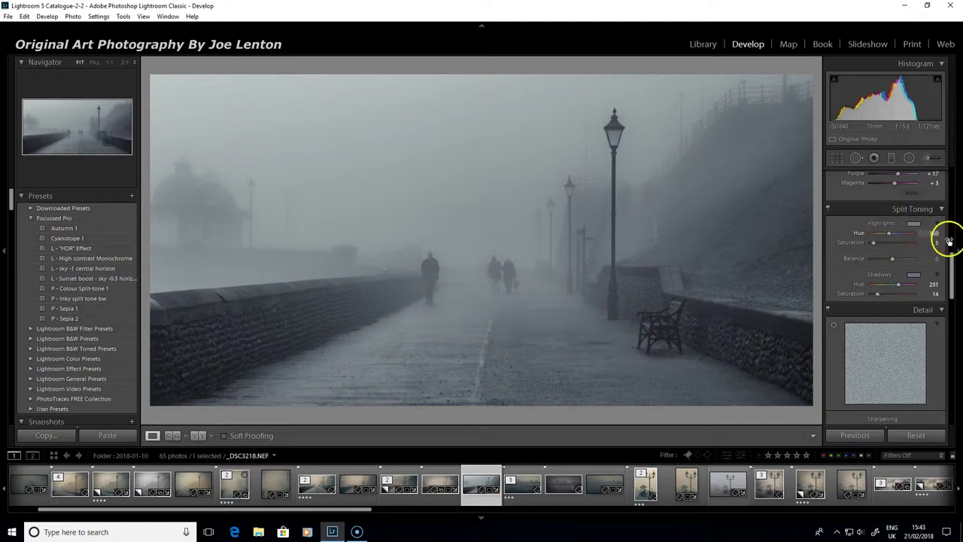
pyautogui.click(829, 209)
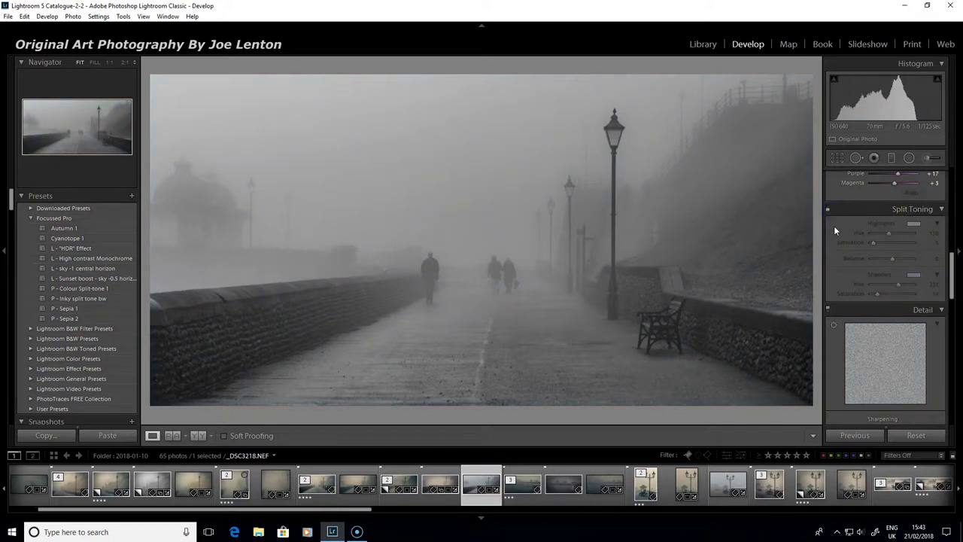
pyautogui.click(828, 209)
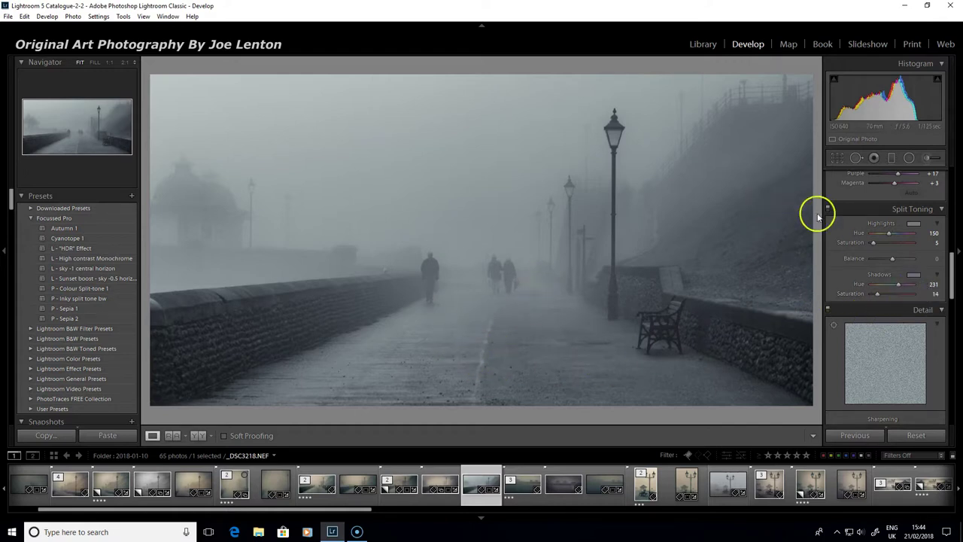
# Step: Add a post-crop vignette with Amount -10, Midpoint 25 and Feather 73, and compare the photo with Effects disabled and enabled
pyautogui.moveTo(950, 277); pyautogui.dragTo(939, 410)
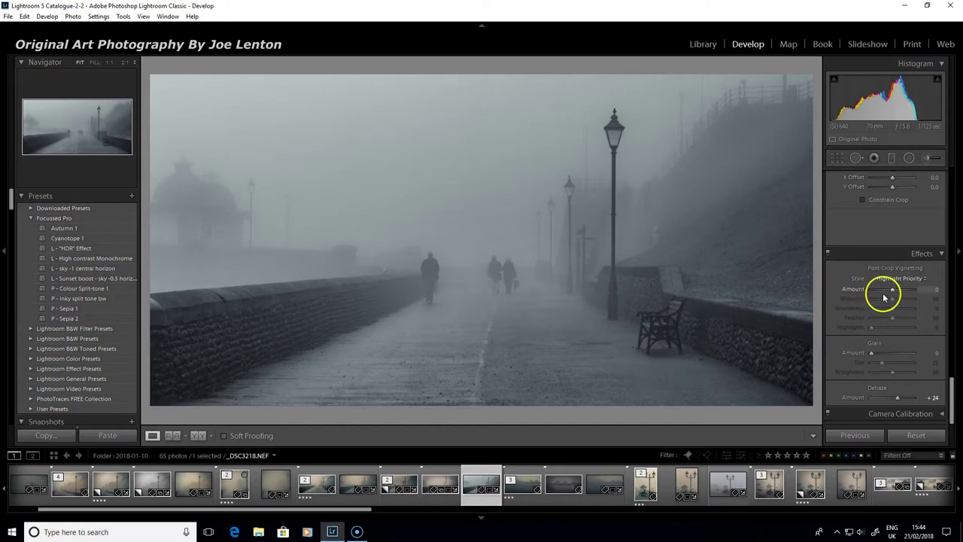
pyautogui.moveTo(892, 292); pyautogui.dragTo(874, 297)
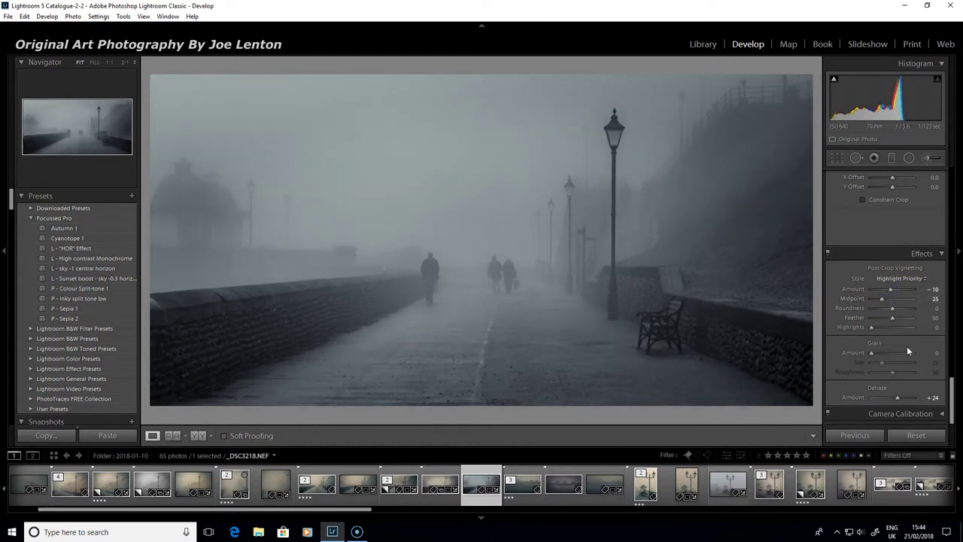
pyautogui.moveTo(893, 321); pyautogui.dragTo(902, 320)
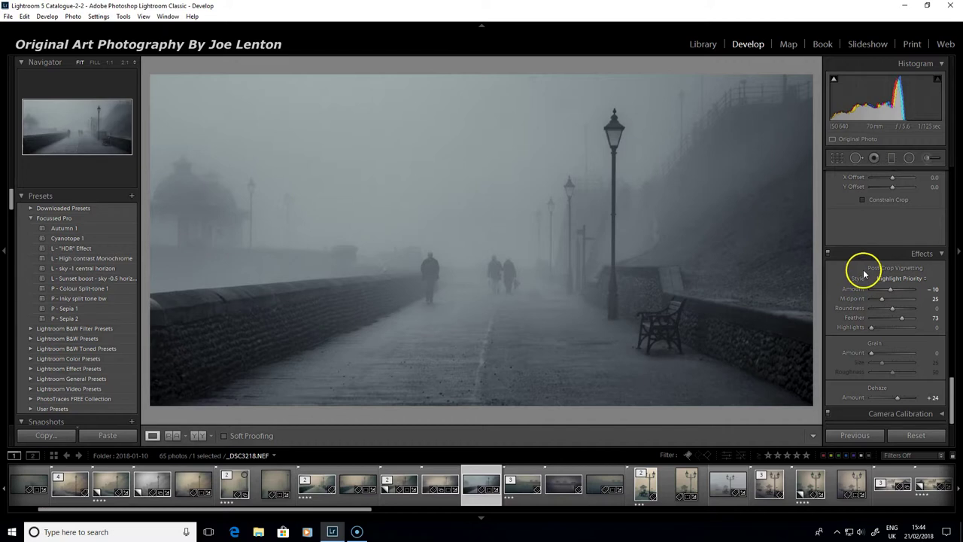
pyautogui.click(829, 254)
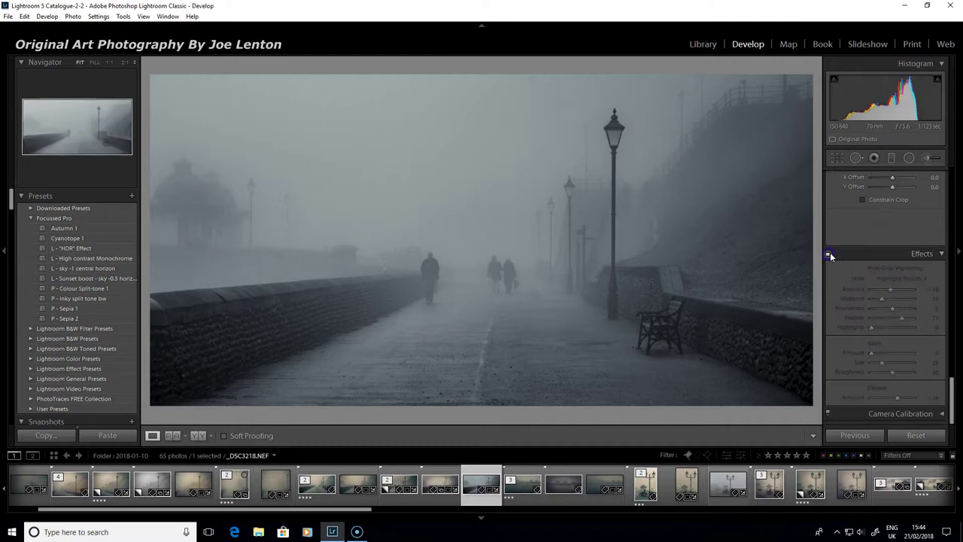
pyautogui.click(829, 253)
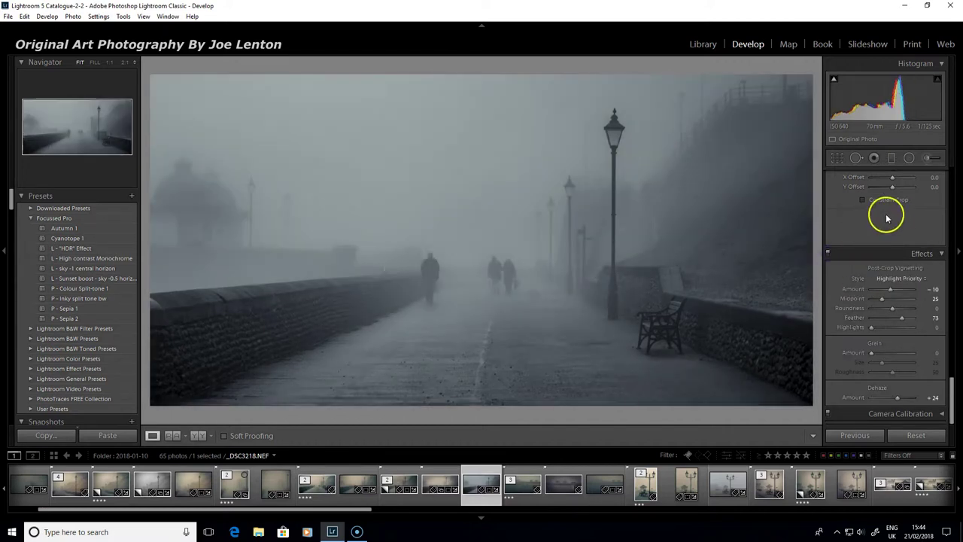
pyautogui.click(898, 193)
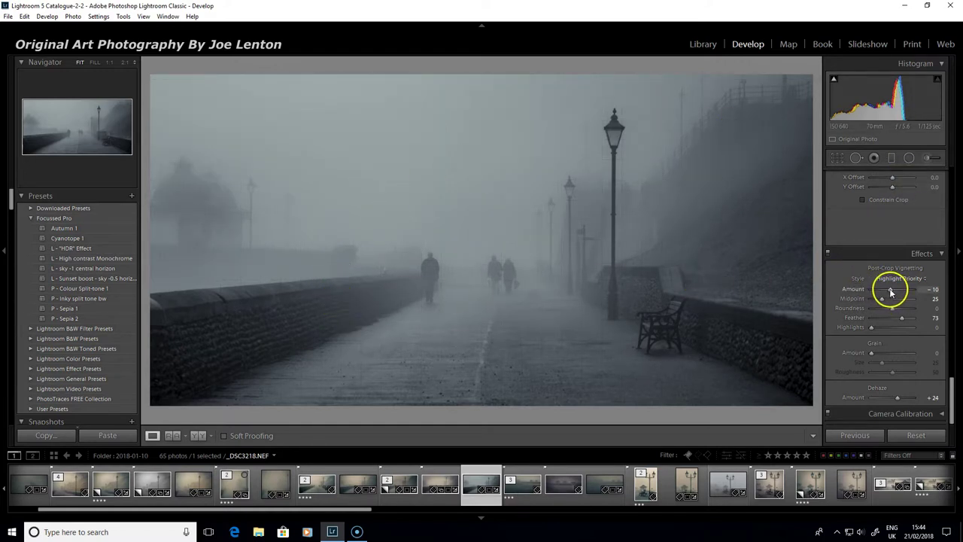
# Step: Soften the vignette to Amount -5 and compare the photo with Effects disabled and enabled, leaving them enabled
pyautogui.moveTo(891, 291)
pyautogui.mouseDown()
pyautogui.moveTo(872, 289)
pyautogui.moveTo(892, 288)
pyautogui.mouseUp()
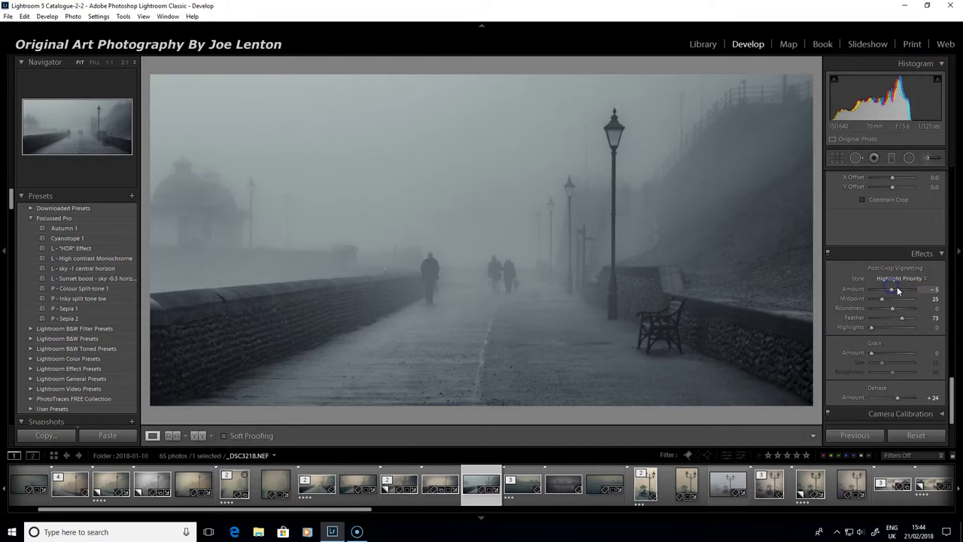
pyautogui.click(832, 256)
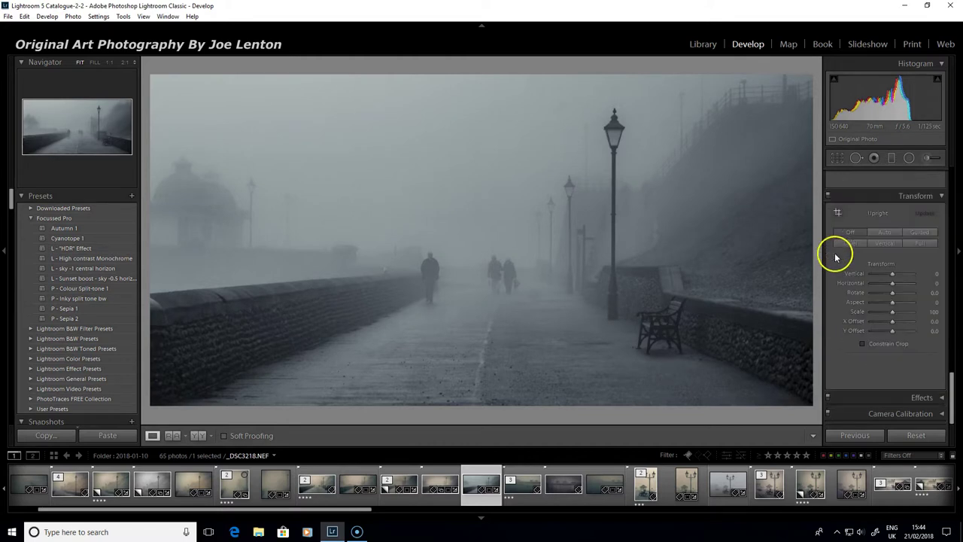
pyautogui.click(827, 397)
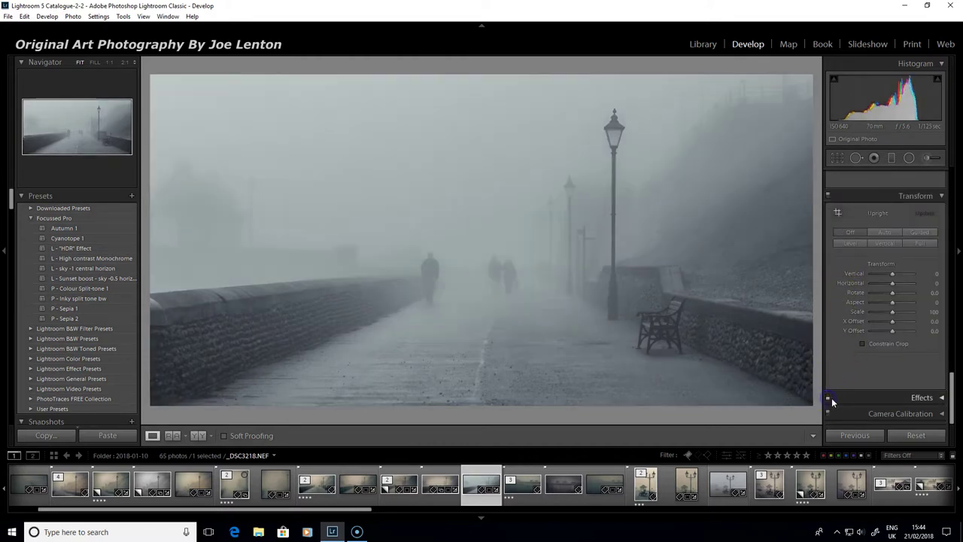
pyautogui.click(827, 398)
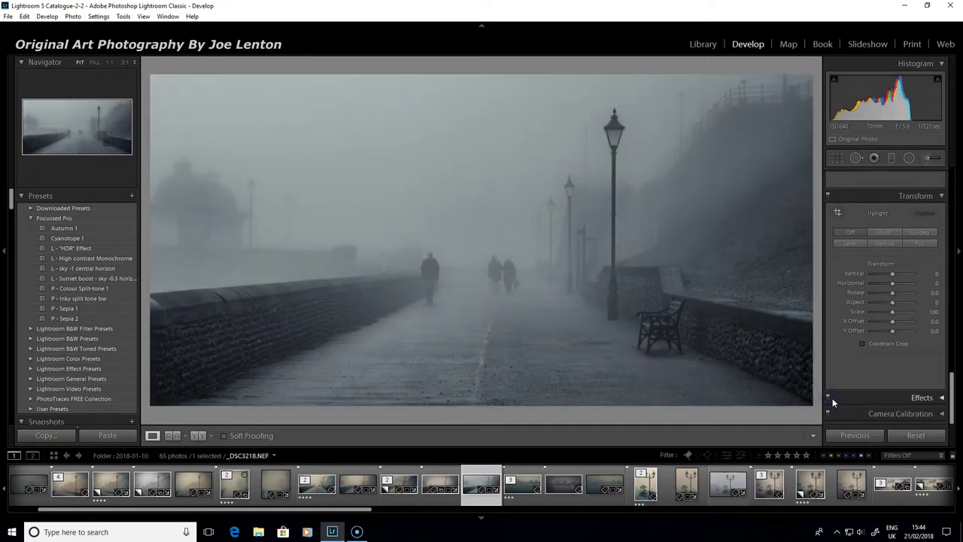
pyautogui.click(937, 397)
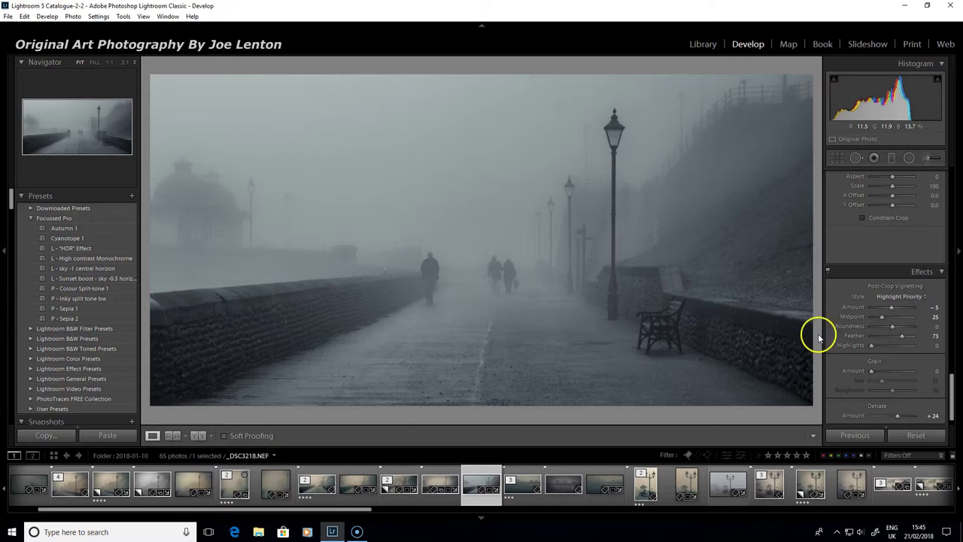
# Step: Preview the nearest street lamp's fine detail and try different Sharpening Amounts, ending at 27
pyautogui.moveTo(954, 388); pyautogui.dragTo(951, 180)
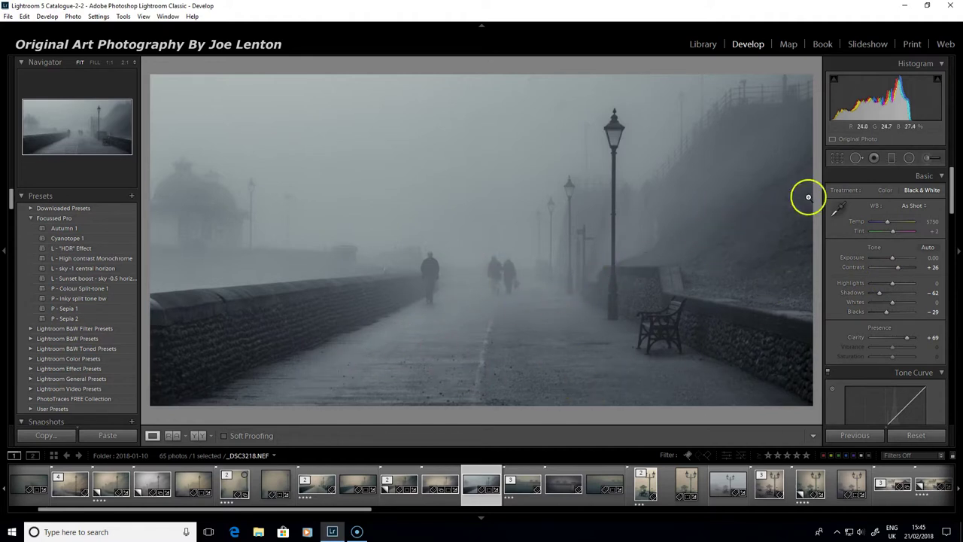
pyautogui.moveTo(950, 197); pyautogui.dragTo(950, 296)
pyautogui.click(841, 231)
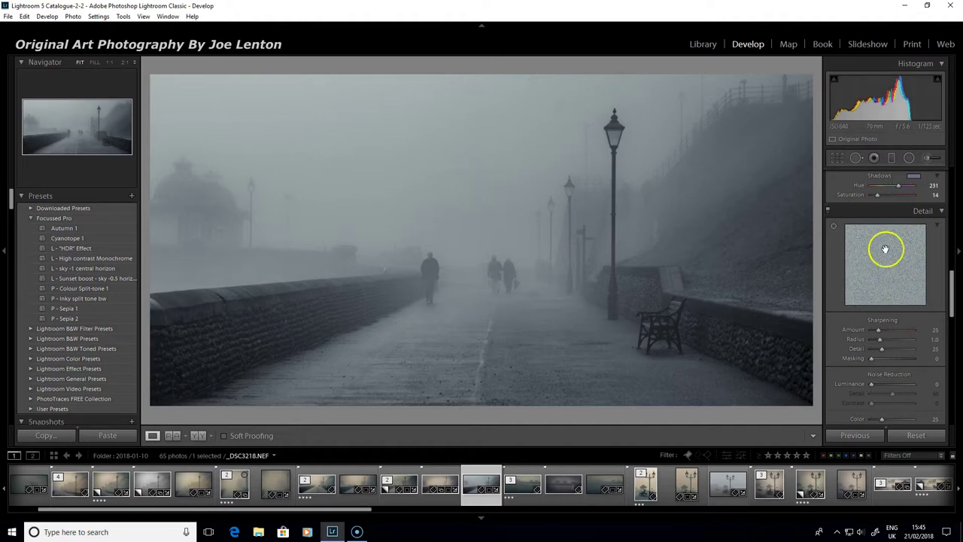
pyautogui.click(834, 226)
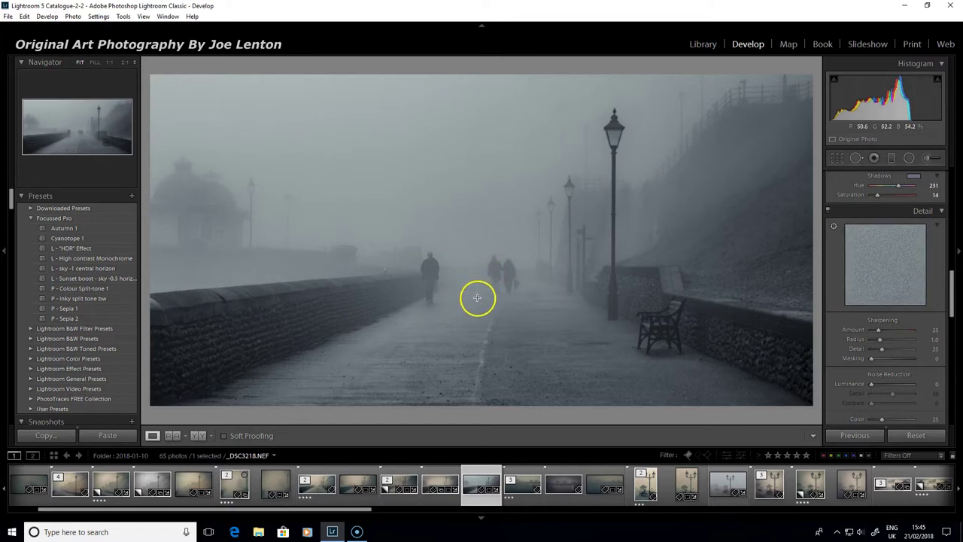
pyautogui.click(615, 137)
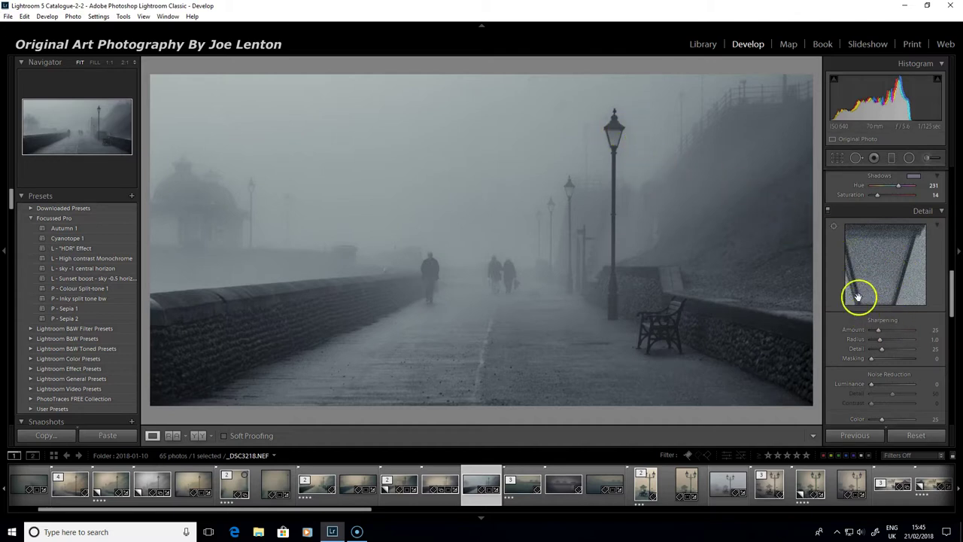
pyautogui.click(835, 228)
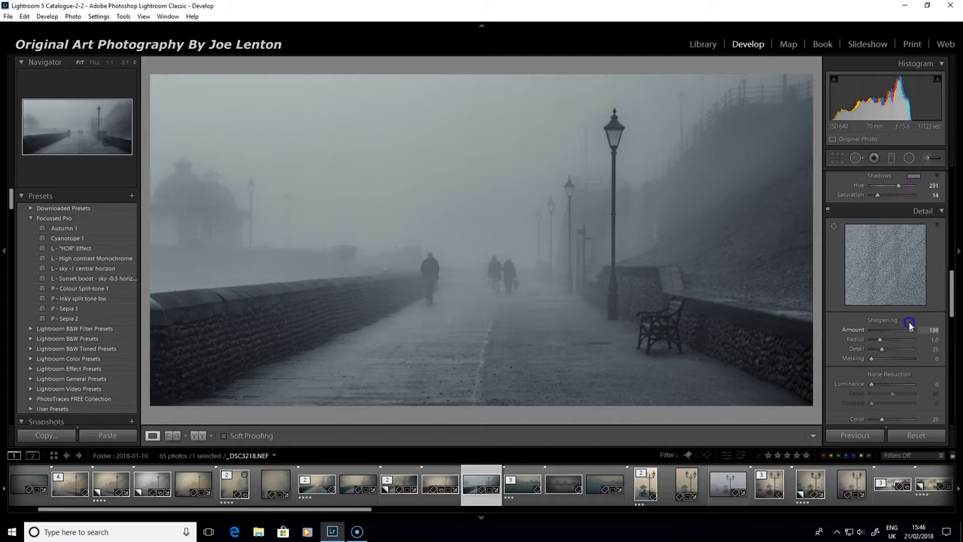
pyautogui.moveTo(881, 319)
pyautogui.mouseDown()
pyautogui.moveTo(898, 322)
pyautogui.moveTo(877, 329)
pyautogui.mouseUp()
# Step: Preview the bench in the Detail window and set the Sharpening Amount to 68
pyautogui.click(833, 227)
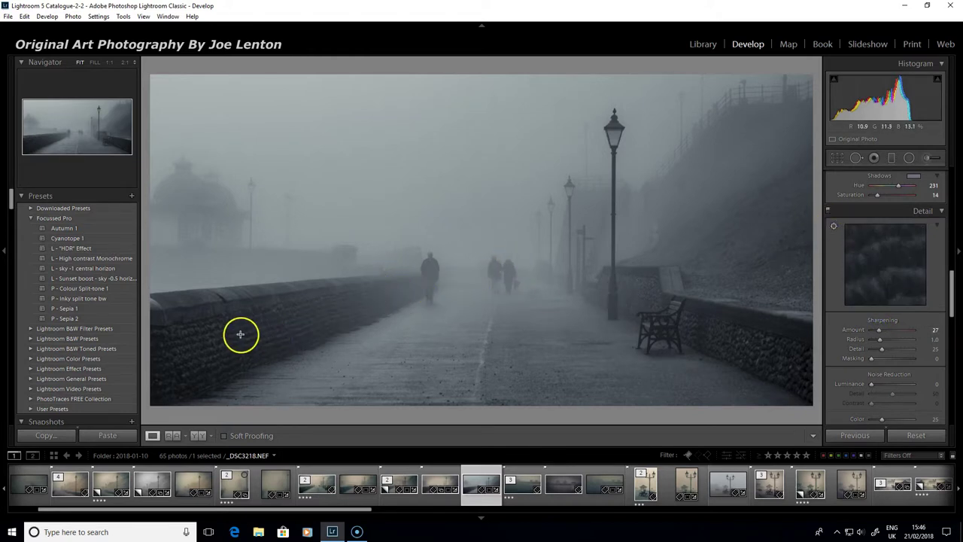
pyautogui.click(675, 313)
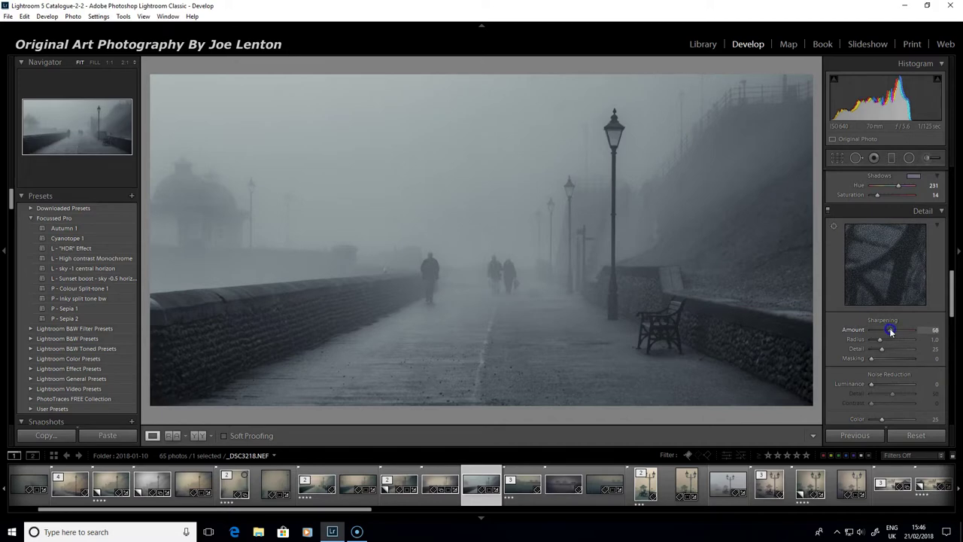
# Step: Set the Sharpening Masking to 55 using the mask preview, and compare the photo with Detail disabled and enabled
pyautogui.moveTo(870, 358); pyautogui.dragTo(896, 359)
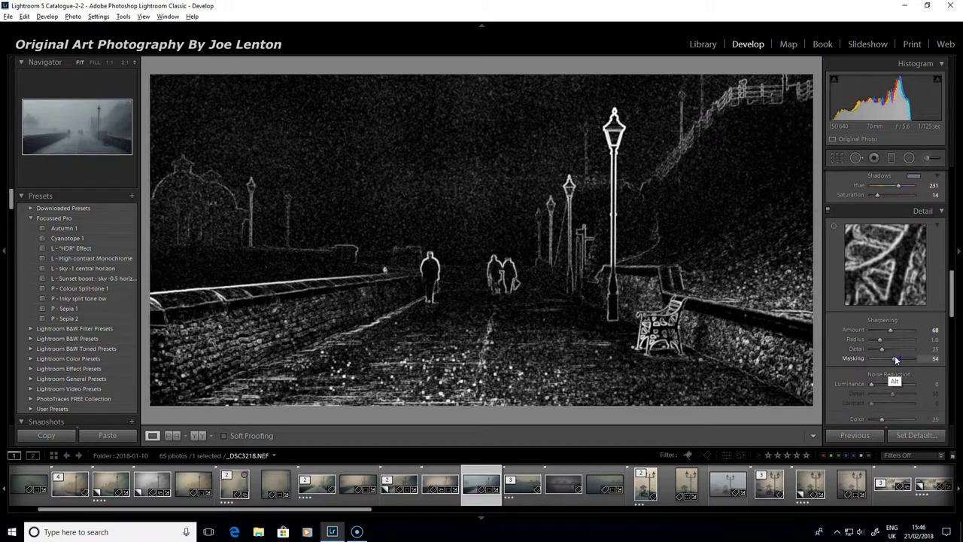
pyautogui.moveTo(895, 359); pyautogui.dragTo(895, 359)
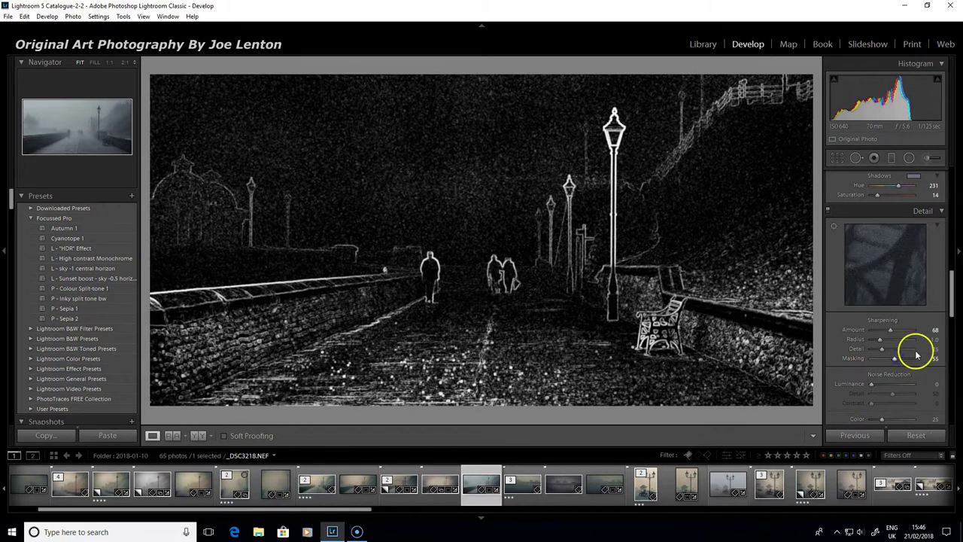
pyautogui.click(829, 211)
pyautogui.click(829, 211)
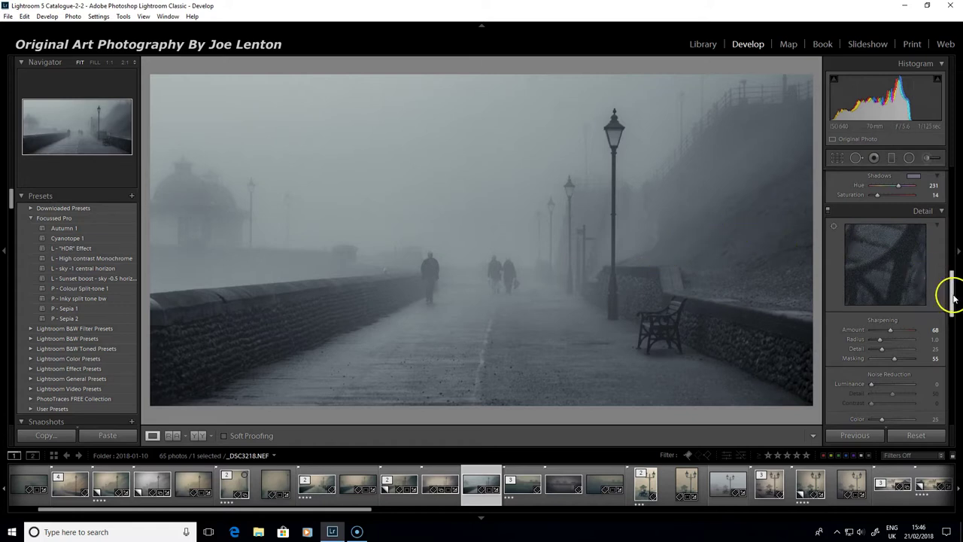
# Step: Try the presets P - Sepia 2, P - Sepia 1 with Clarity +55, P - Inky split tone bw and P - Colour Split-tone 1
pyautogui.moveTo(952, 297); pyautogui.dragTo(952, 194)
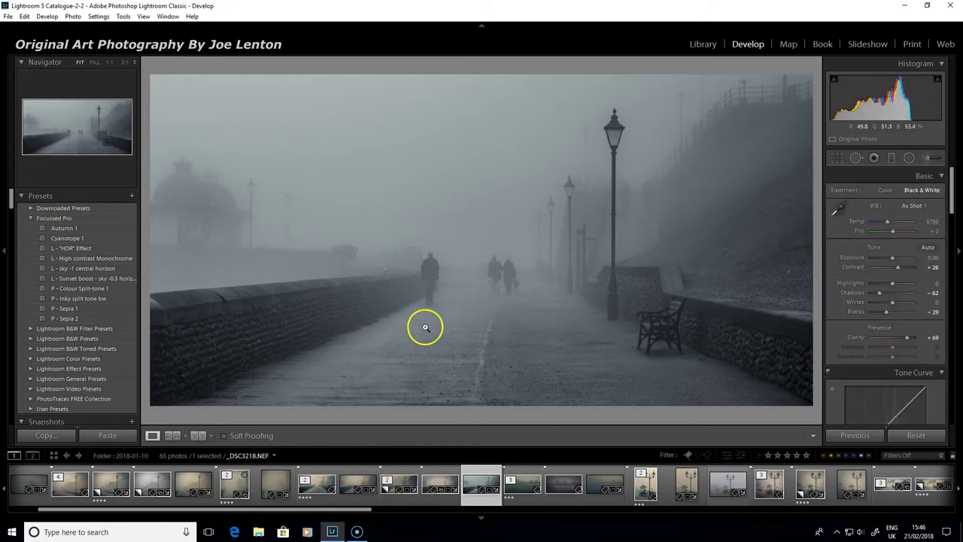
pyautogui.click(87, 317)
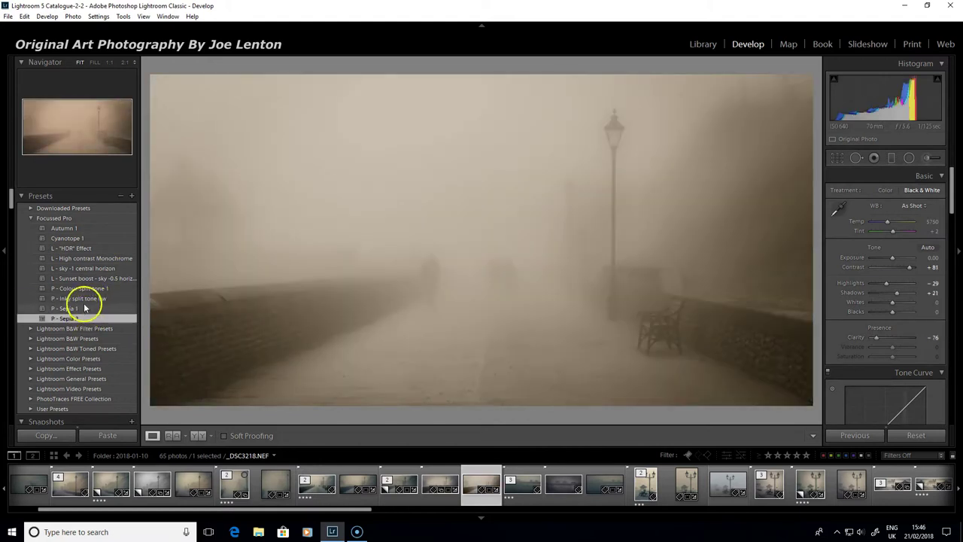
pyautogui.click(83, 307)
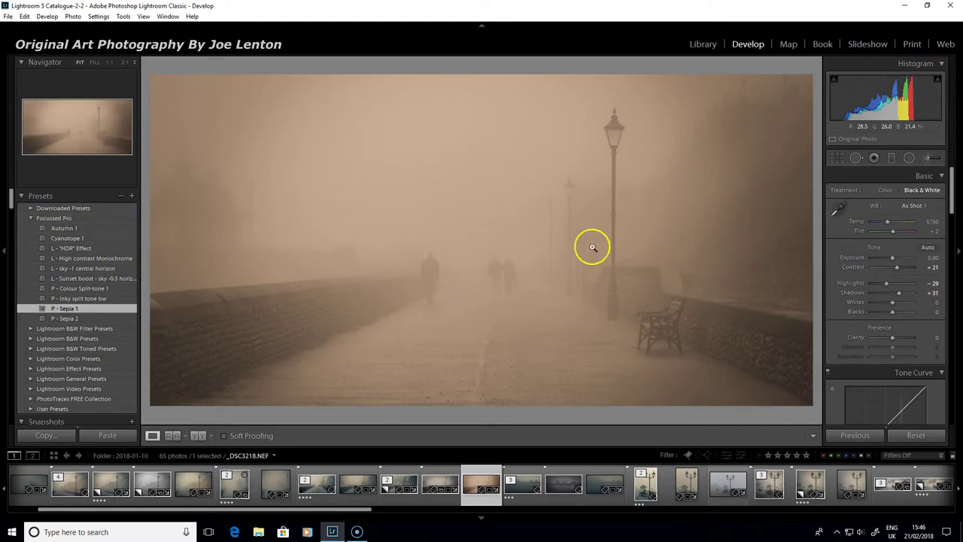
pyautogui.moveTo(894, 340); pyautogui.dragTo(908, 340)
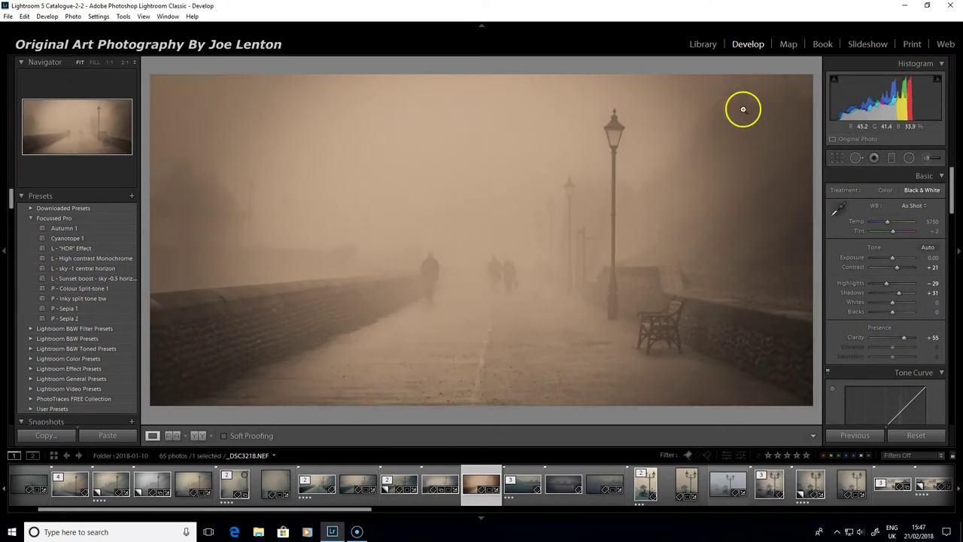
pyautogui.click(106, 298)
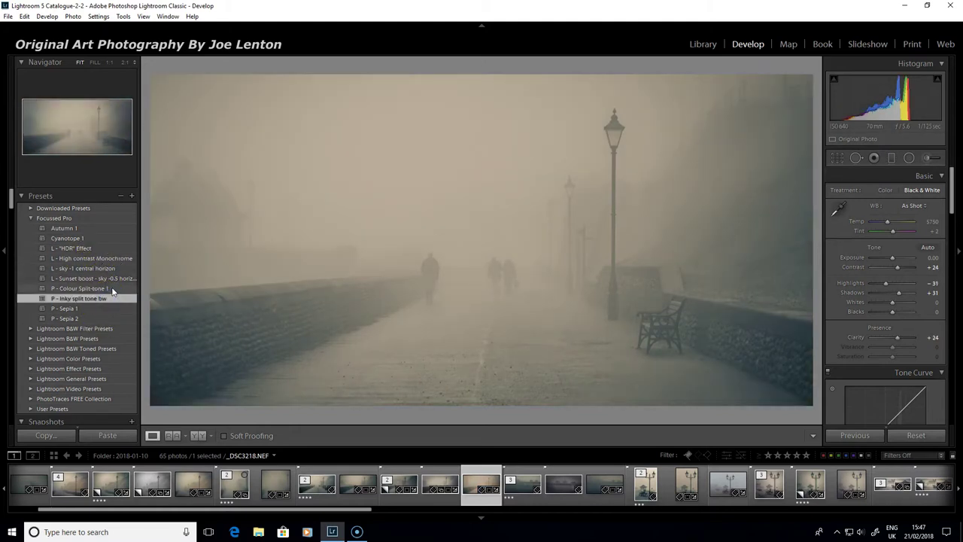
pyautogui.click(117, 289)
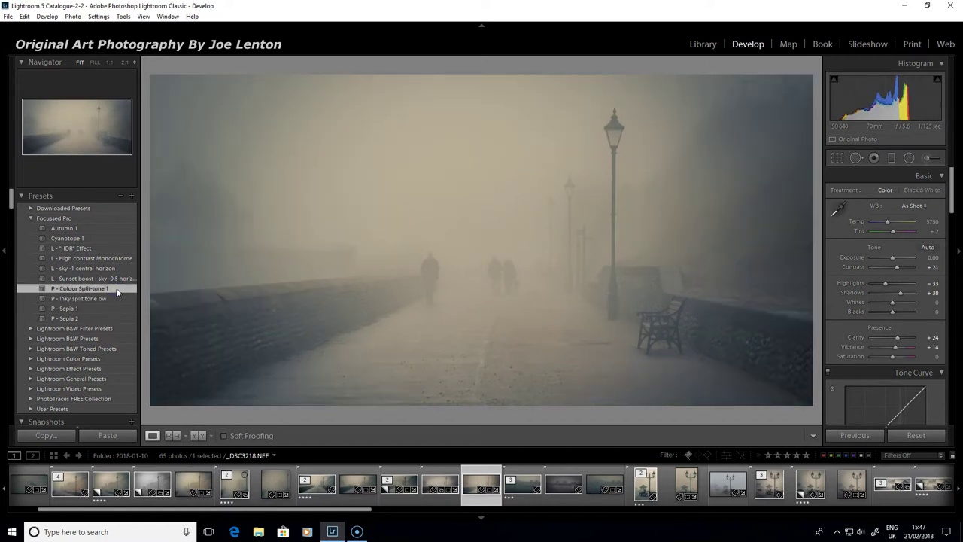
# Step: Apply the L - High contrast Monochrome preset and split-tone the highlights with Hue 43, Saturation 11 and the shadows with Hue 236, Saturation 29
pyautogui.click(109, 258)
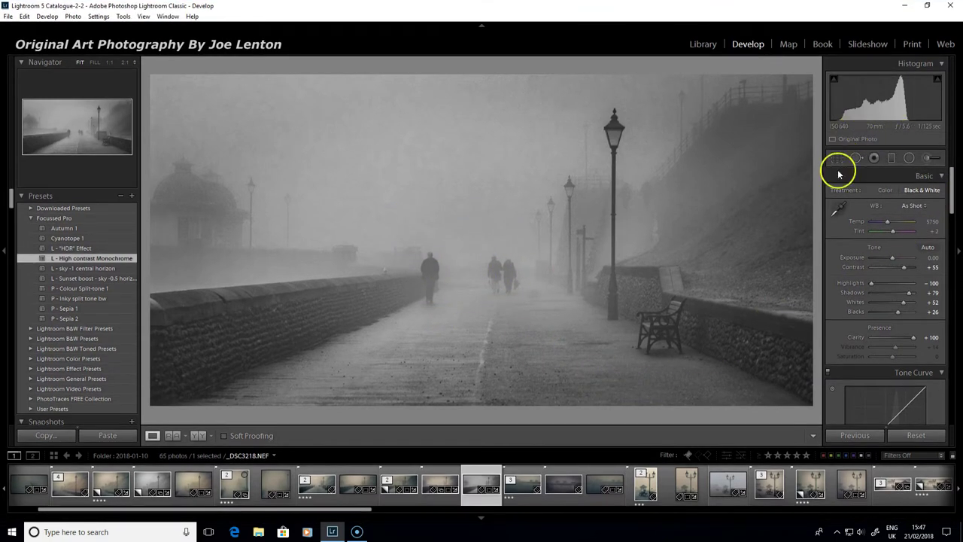
pyautogui.scroll(-1, 905, 227)
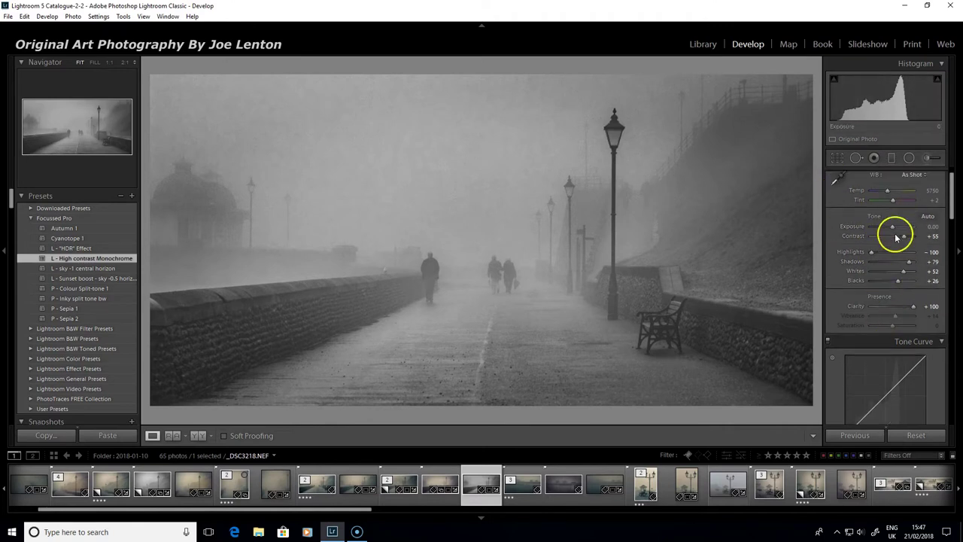
pyautogui.scroll(-6, 891, 249)
pyautogui.scroll(-5, 876, 223)
pyautogui.moveTo(874, 220)
pyautogui.mouseDown()
pyautogui.moveTo(889, 219)
pyautogui.moveTo(875, 223)
pyautogui.mouseUp()
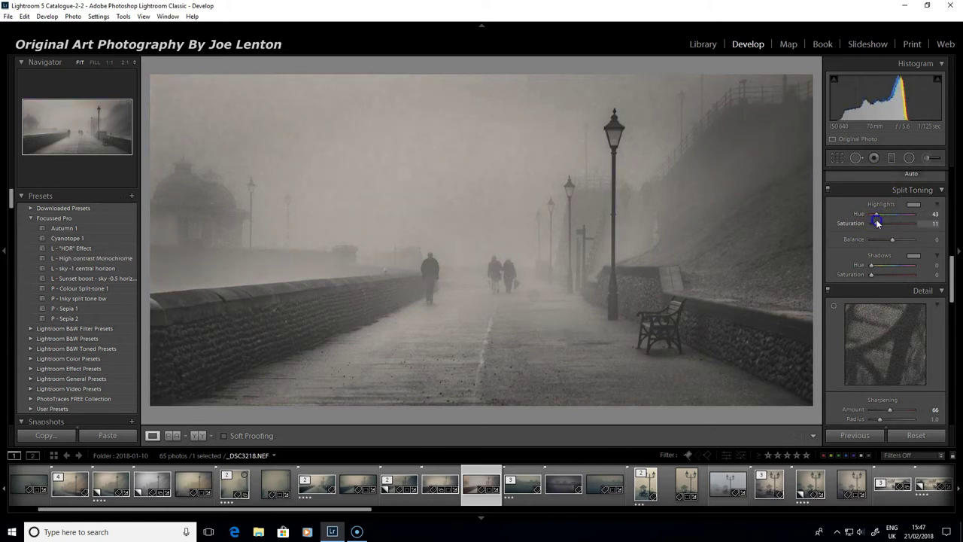
pyautogui.moveTo(870, 264)
pyautogui.mouseDown()
pyautogui.moveTo(900, 266)
pyautogui.moveTo(870, 273)
pyautogui.moveTo(884, 272)
pyautogui.mouseUp()
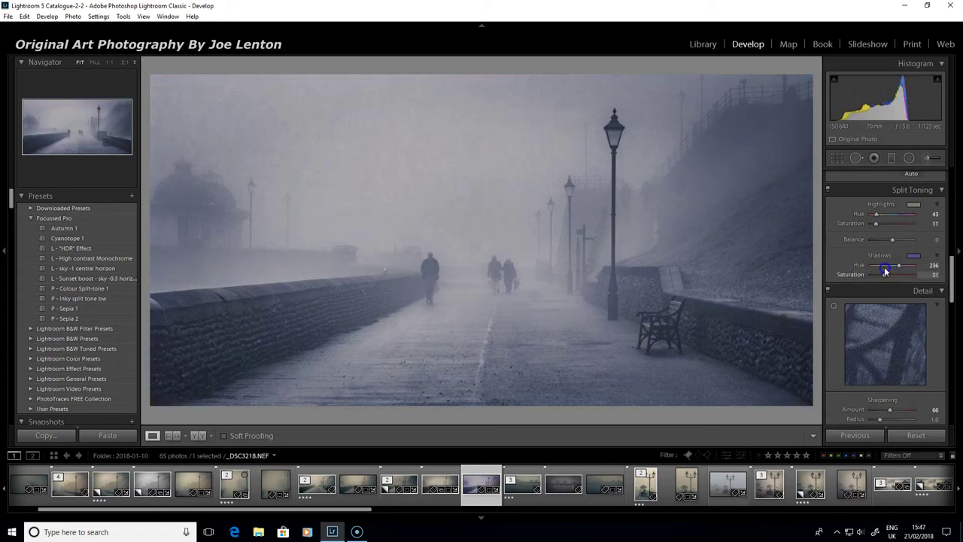
pyautogui.moveTo(884, 271); pyautogui.dragTo(885, 272)
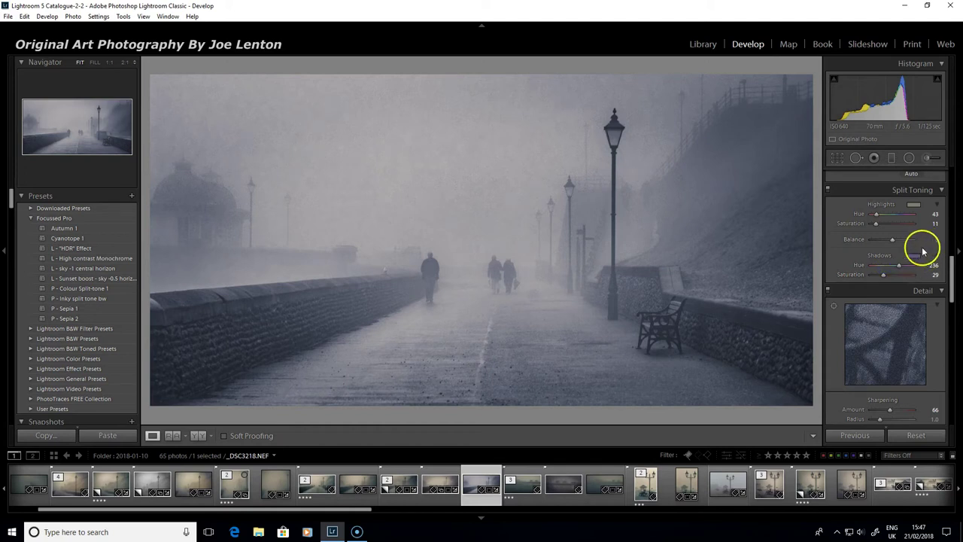